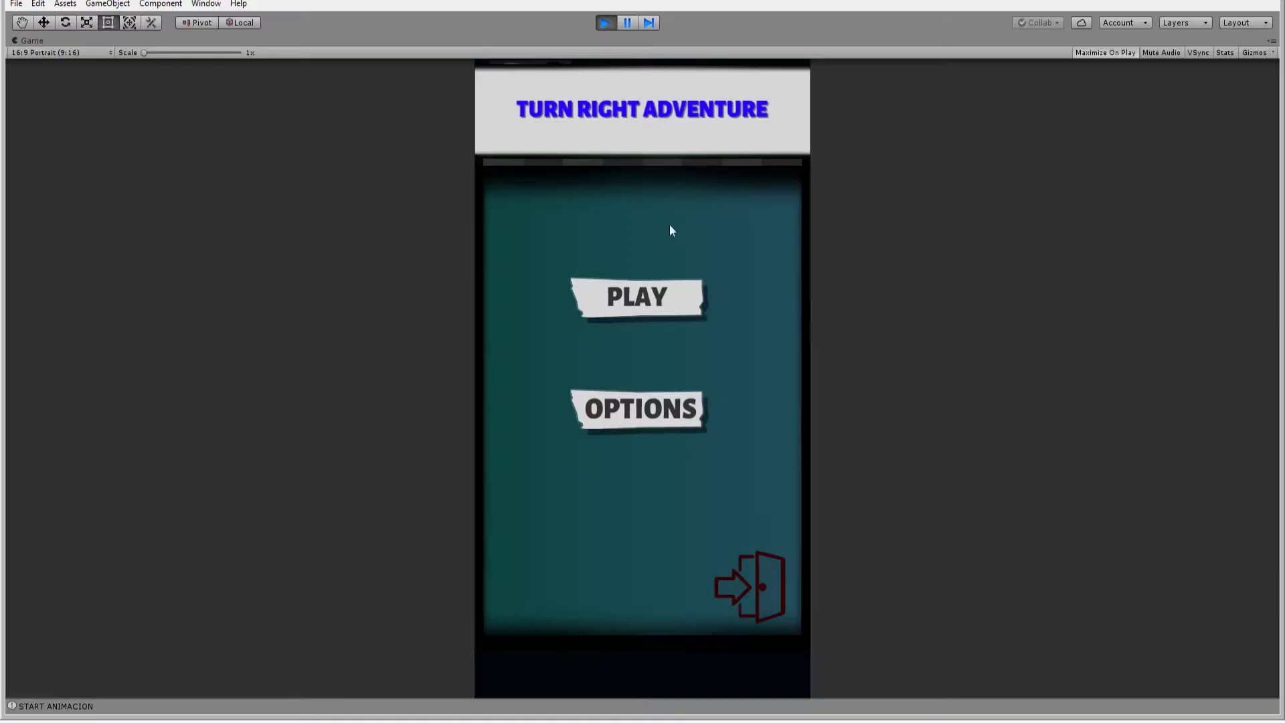
Demo the finished game: open the level-select grid, scroll it, return to the menu, and reopen it.
{"action": "left_click", "coordinate": [639, 306]}
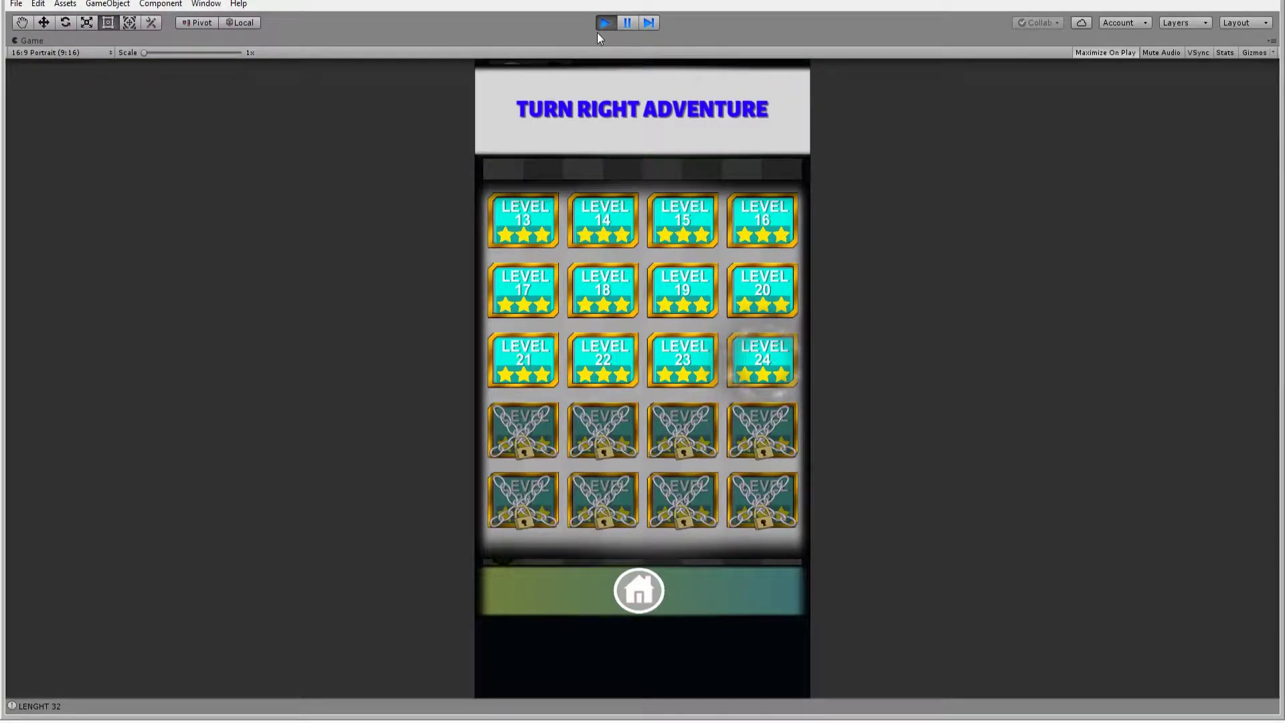
{"action": "scroll", "coordinate": [677, 494], "scroll_direction": "up", "scroll_amount": 3}
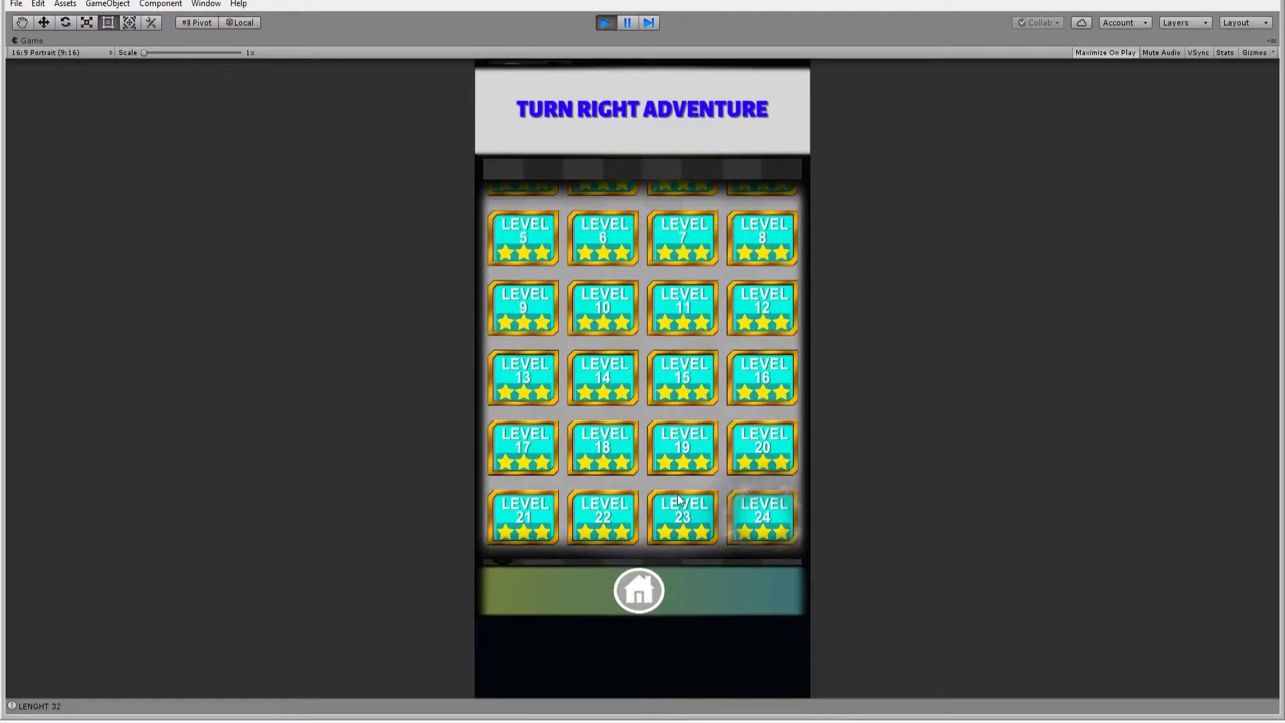
{"action": "left_click", "coordinate": [602, 22]}
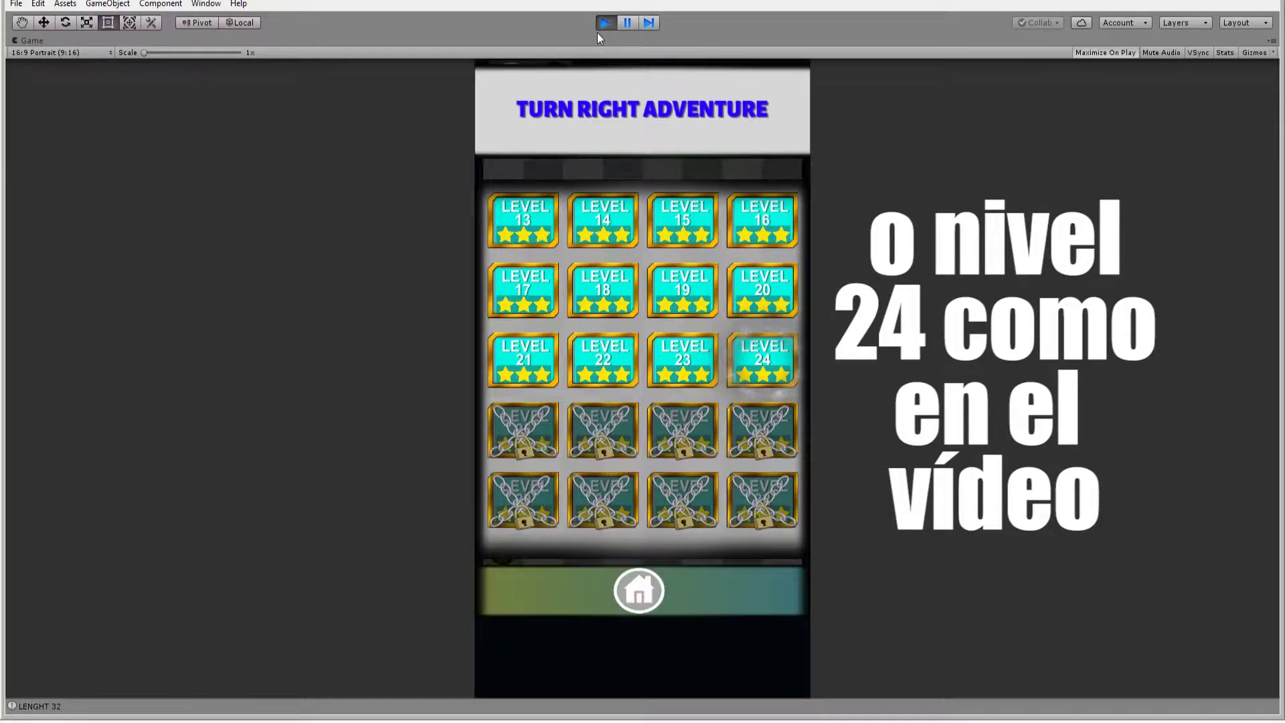
{"action": "scroll", "coordinate": [689, 393], "scroll_direction": "up", "scroll_amount": 1}
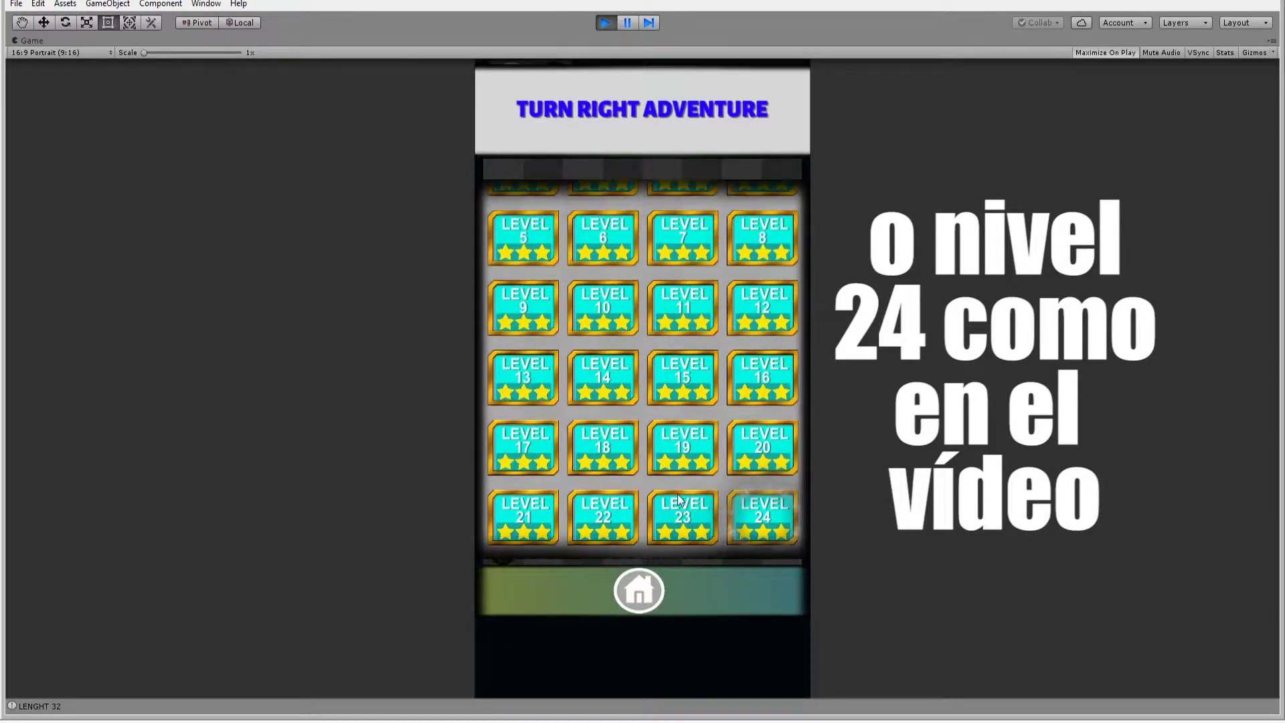
{"action": "left_click", "coordinate": [639, 590]}
{"action": "left_click", "coordinate": [639, 306]}
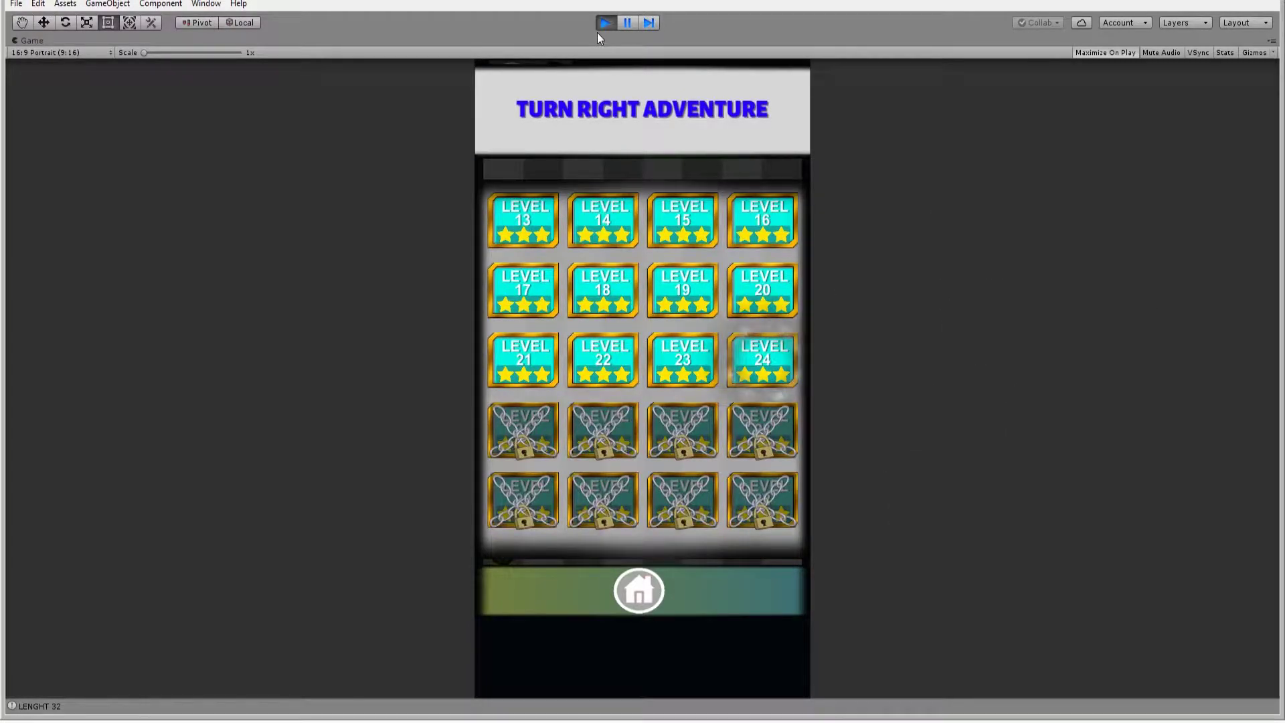
{"action": "scroll", "coordinate": [677, 493], "scroll_direction": "up", "scroll_amount": 2}
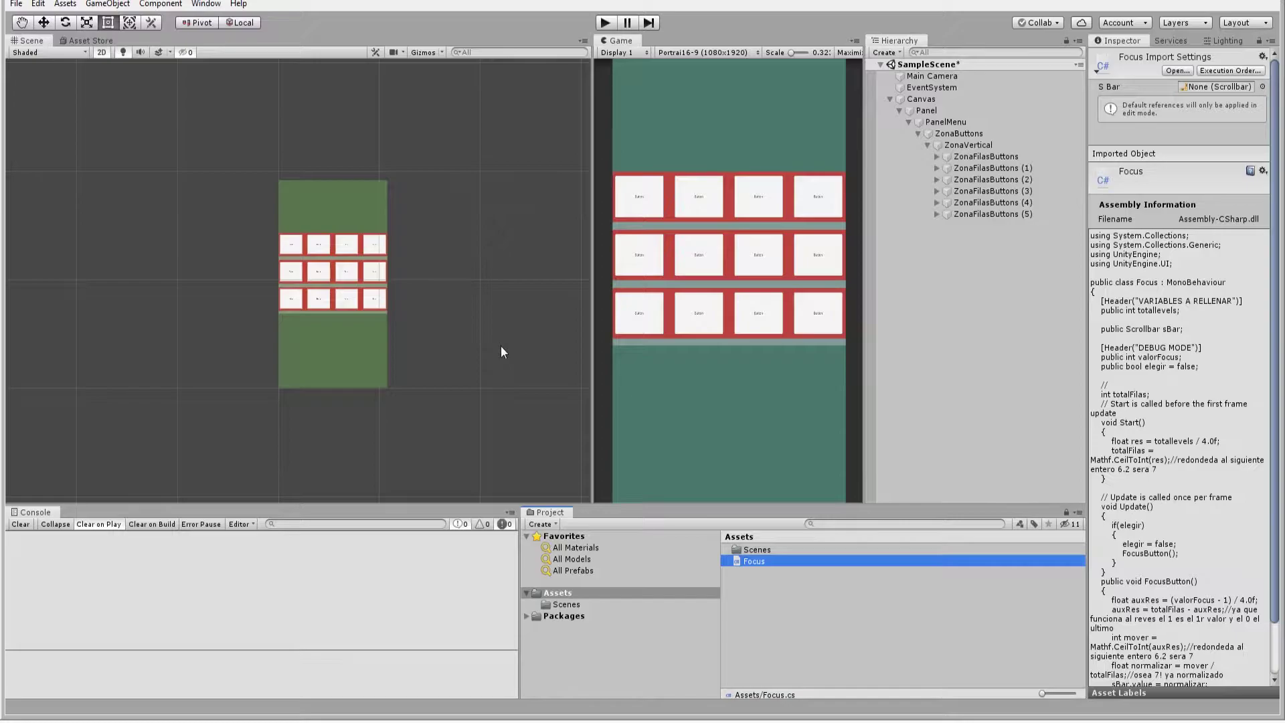
Test-run the scene in Play mode, stop it, and select Panel in the Hierarchy.
{"action": "left_click", "coordinate": [604, 28]}
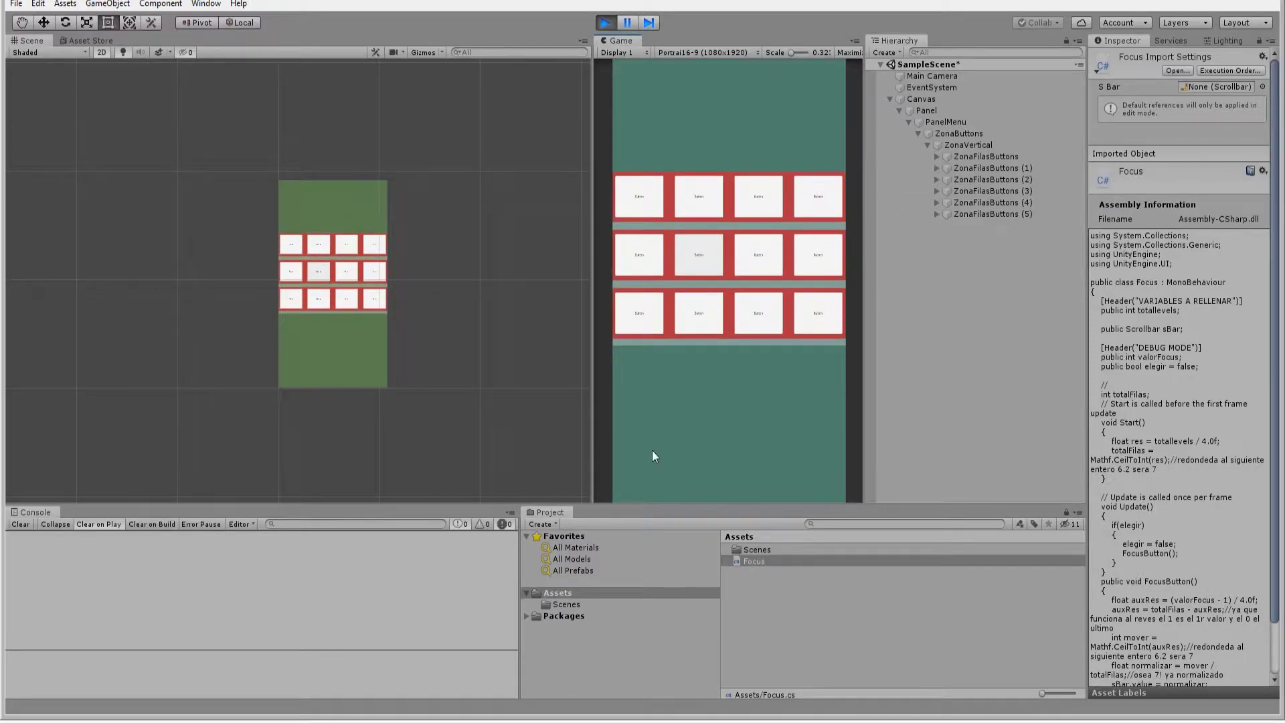
{"action": "left_click", "coordinate": [606, 23]}
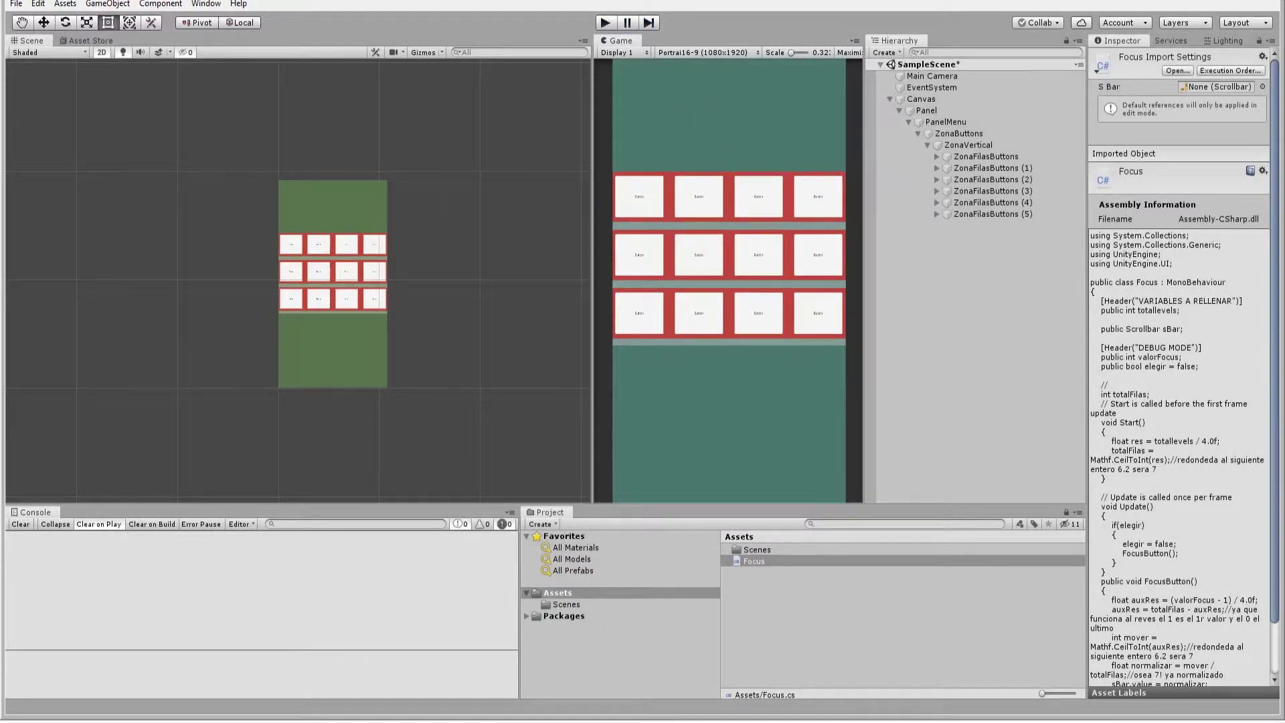
{"action": "left_click", "coordinate": [930, 111]}
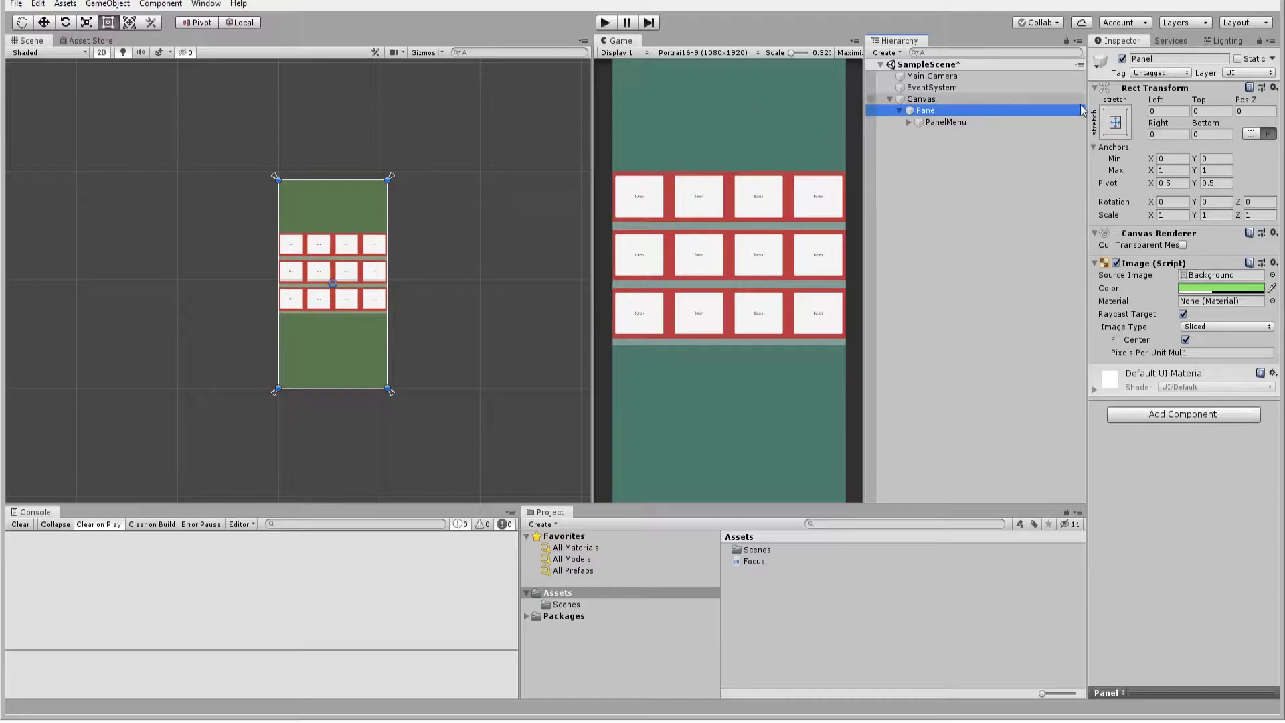
Add a UI Scrollbar under Panel and try dragging it into position.
{"action": "right_click", "coordinate": [931, 112]}
{"action": "mouse_move", "coordinate": [994, 332]}
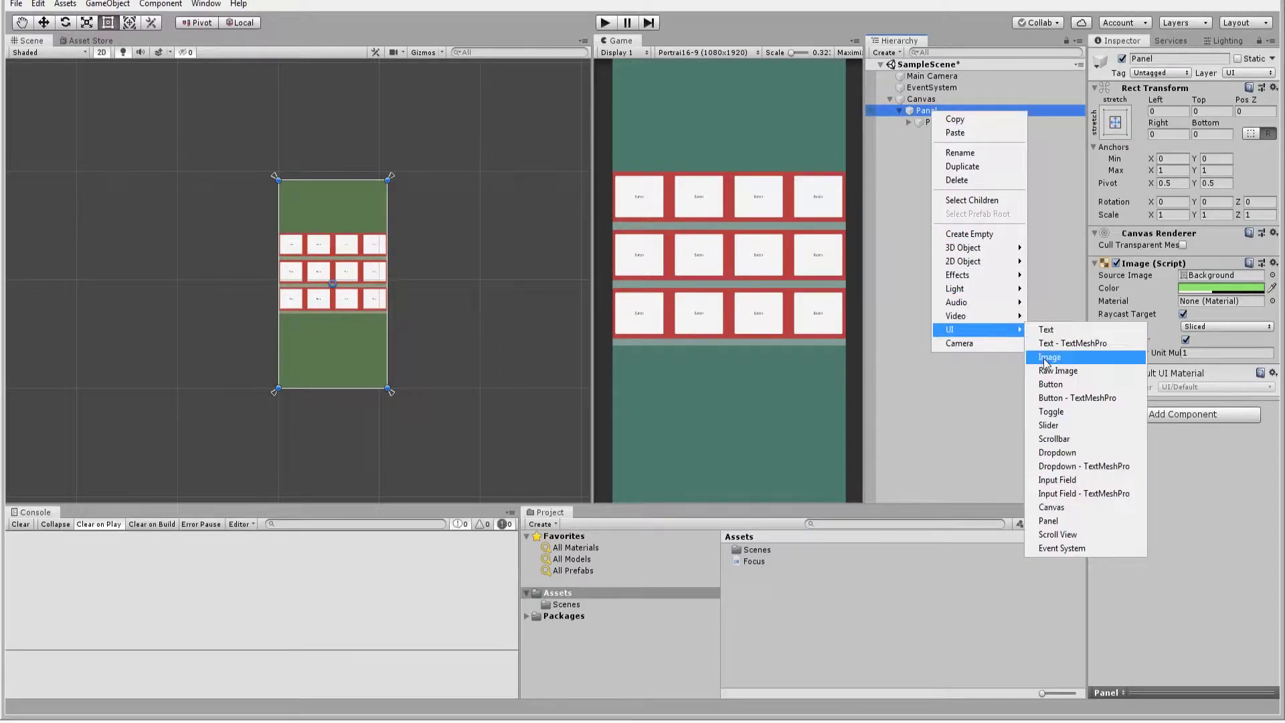
{"action": "left_click", "coordinate": [1066, 441]}
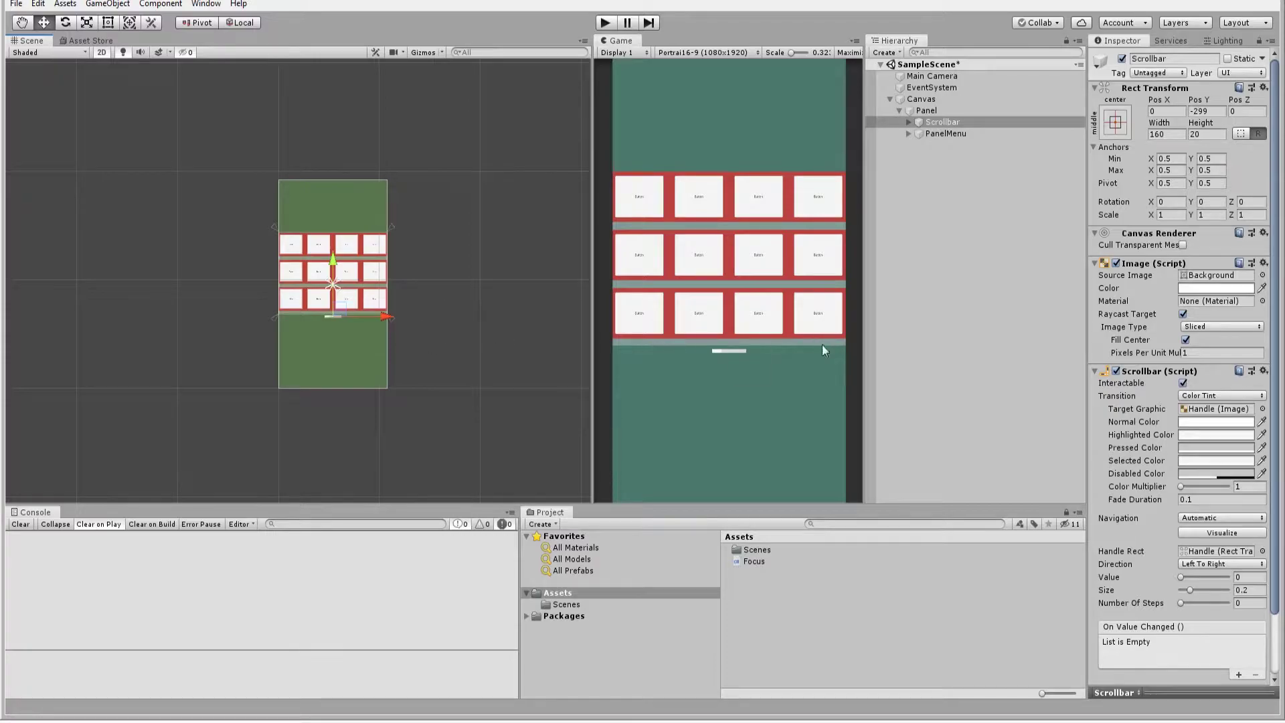
{"action": "left_click_drag", "start_coordinate": [942, 122], "coordinate": [944, 134]}
{"action": "left_click", "coordinate": [332, 264]}
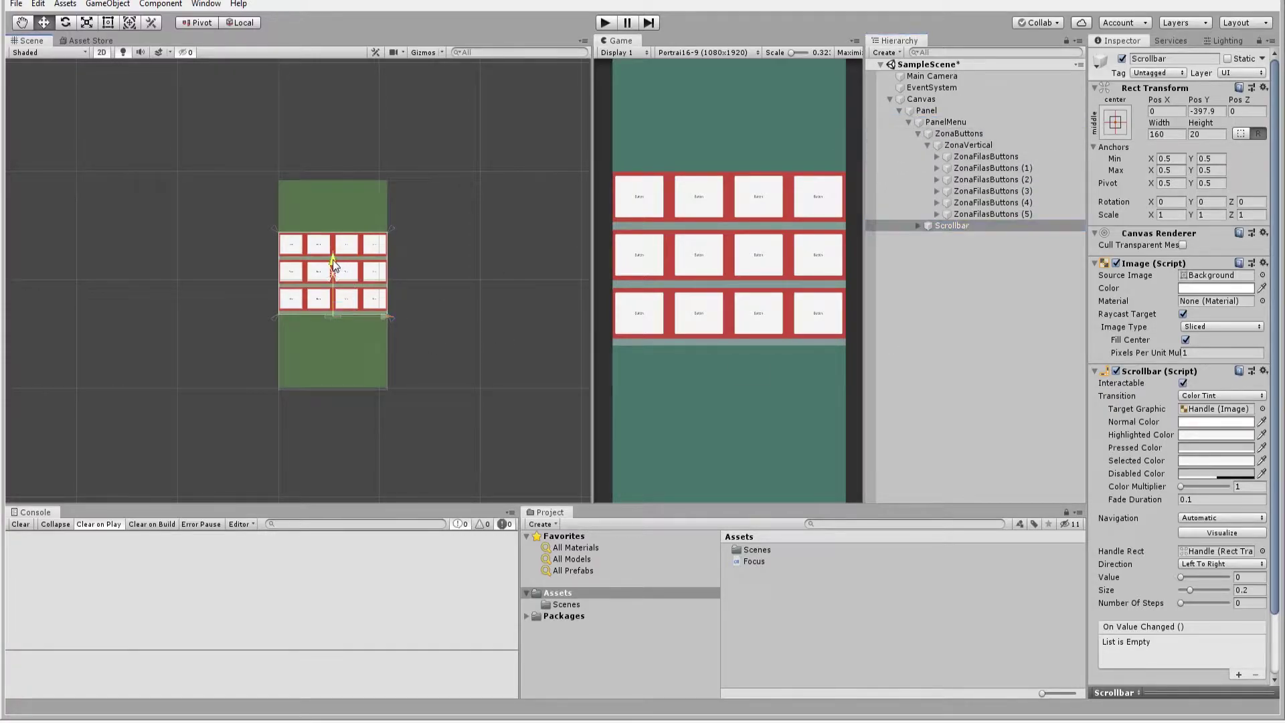
{"action": "left_click_drag", "start_coordinate": [333, 265], "coordinate": [315, 249]}
{"action": "left_click_drag", "start_coordinate": [315, 249], "coordinate": [340, 275]}
Undo the last Scrollbar move and turn off the Scrollbar's background Image component.
{"action": "key", "text": "ctrl+z"}
{"action": "key", "text": "ctrl+z"}
{"action": "key", "text": "ctrl+z"}
{"action": "scroll", "coordinate": [304, 367], "scroll_direction": "up", "scroll_amount": 5}
{"action": "scroll", "coordinate": [291, 371], "scroll_direction": "down", "scroll_amount": 1}
{"action": "scroll", "coordinate": [290, 370], "scroll_direction": "down", "scroll_amount": 1}
{"action": "scroll", "coordinate": [290, 372], "scroll_direction": "down", "scroll_amount": 1}
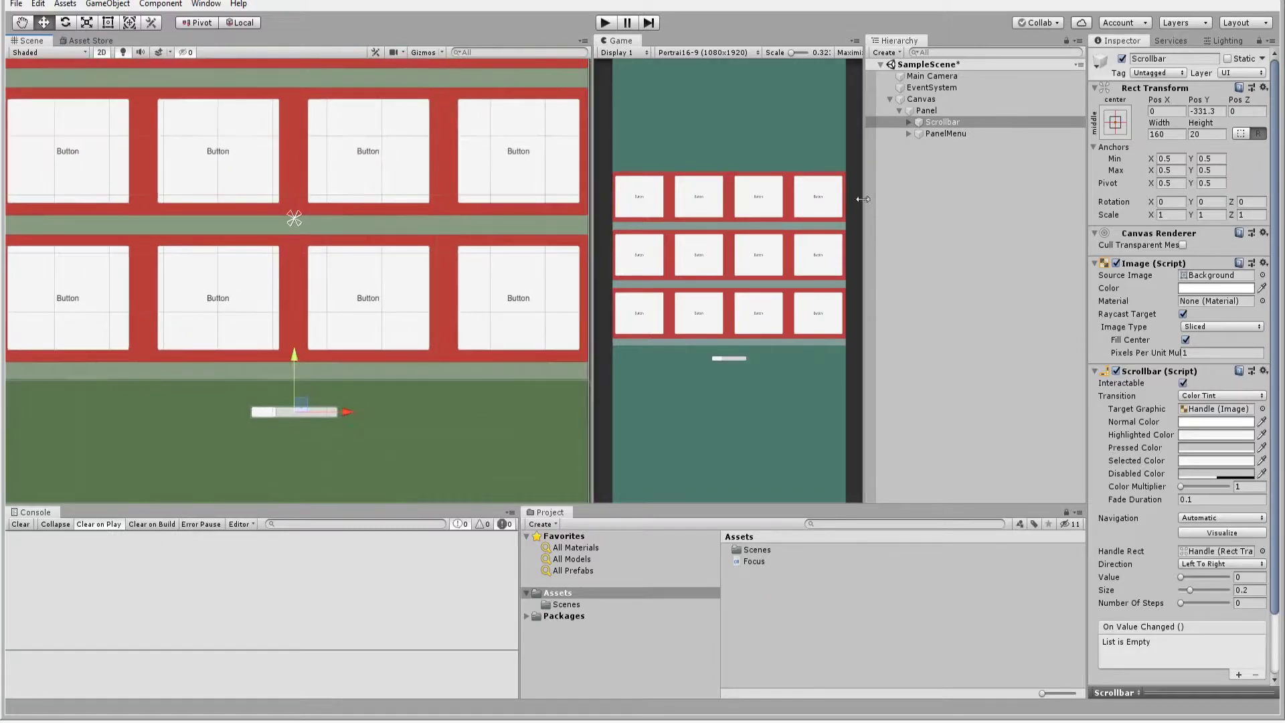
{"action": "left_click", "coordinate": [930, 126]}
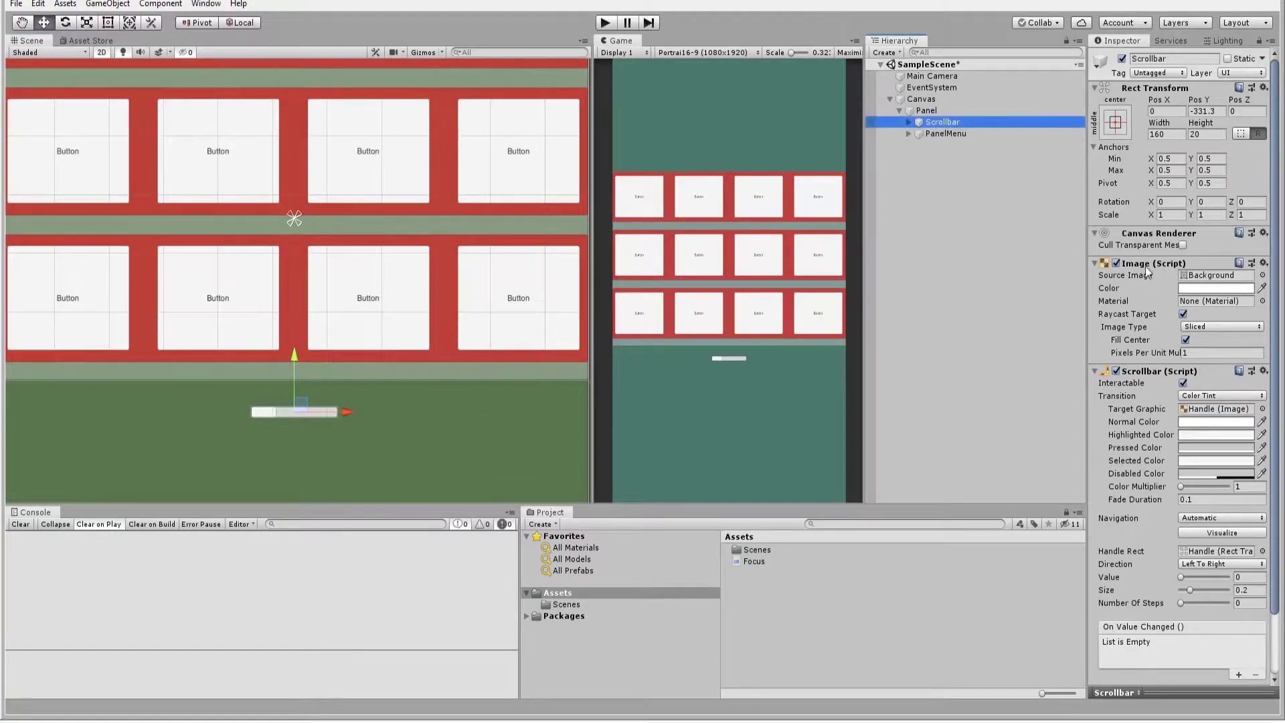
{"action": "left_click", "coordinate": [1115, 262]}
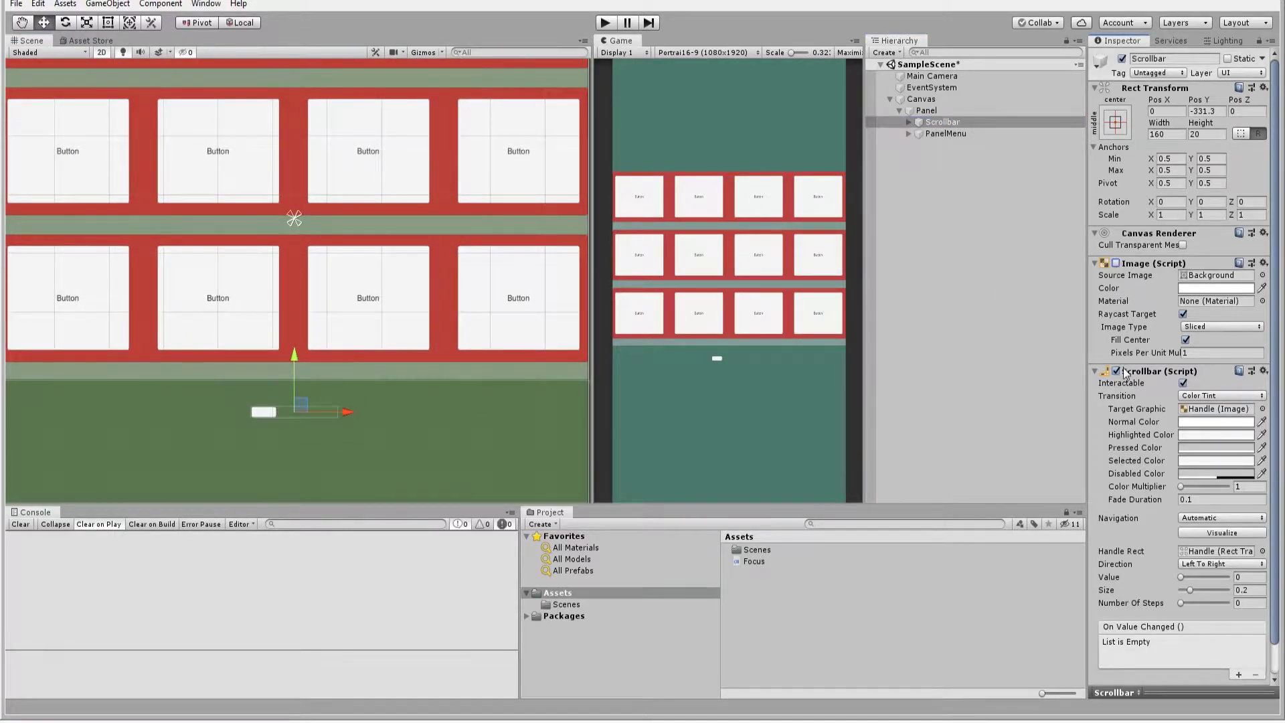
Expand Scrollbar and its Sliding Area to reach the Handle.
{"action": "left_click", "coordinate": [908, 122]}
{"action": "left_click", "coordinate": [922, 135]}
{"action": "left_click", "coordinate": [918, 133]}
{"action": "left_click", "coordinate": [957, 145]}
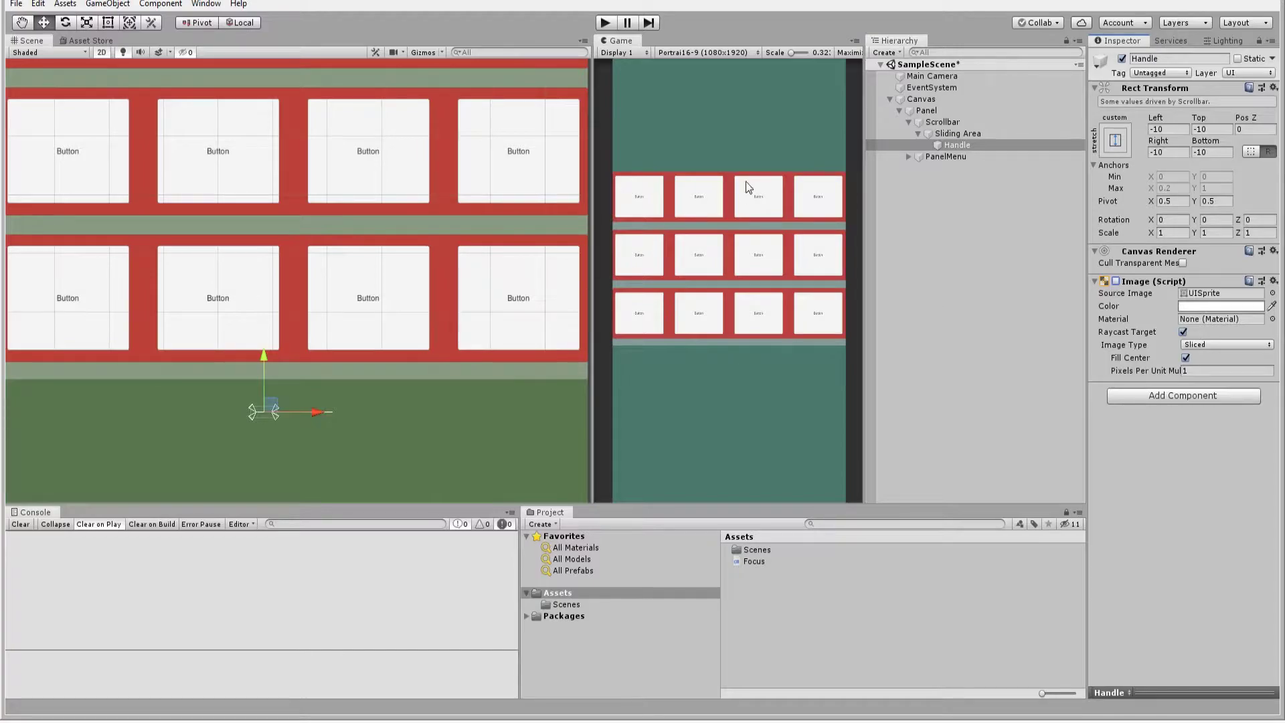
{"action": "scroll", "coordinate": [13, 315], "scroll_direction": "down", "scroll_amount": 2}
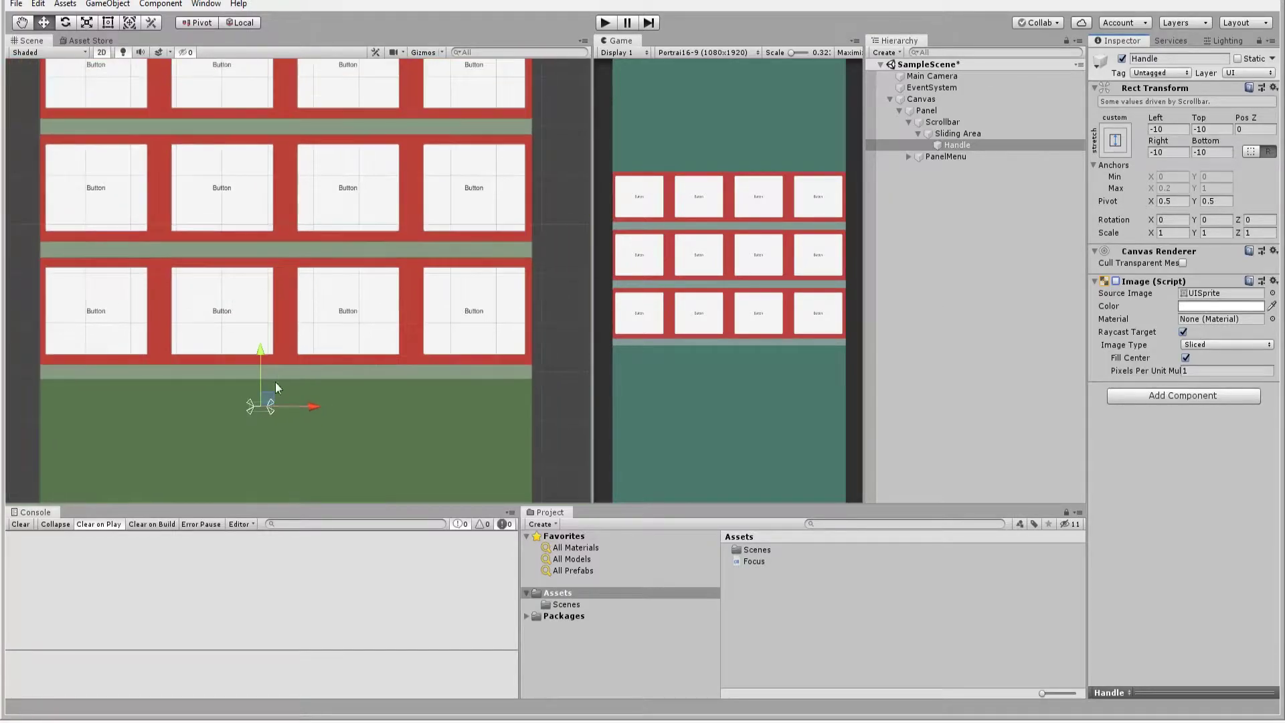
{"action": "left_click", "coordinate": [942, 121]}
{"action": "left_click", "coordinate": [953, 146]}
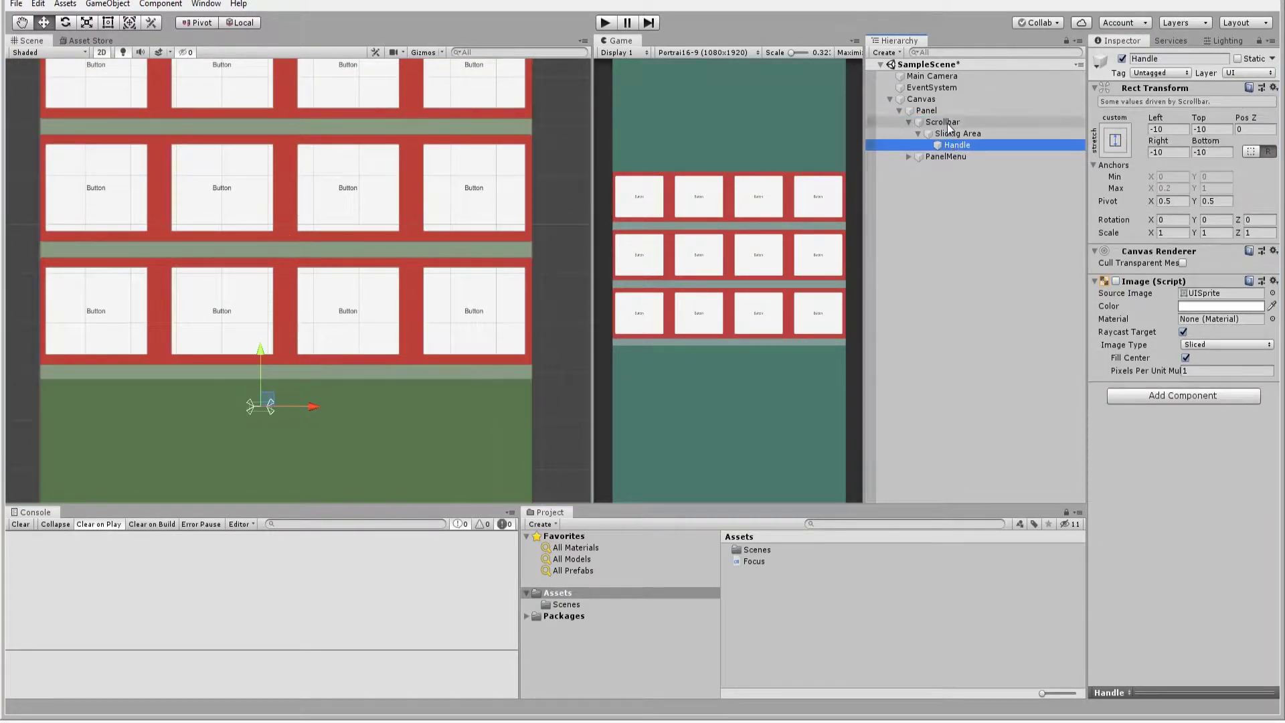
{"action": "left_click", "coordinate": [942, 121]}
{"action": "left_click", "coordinate": [943, 156]}
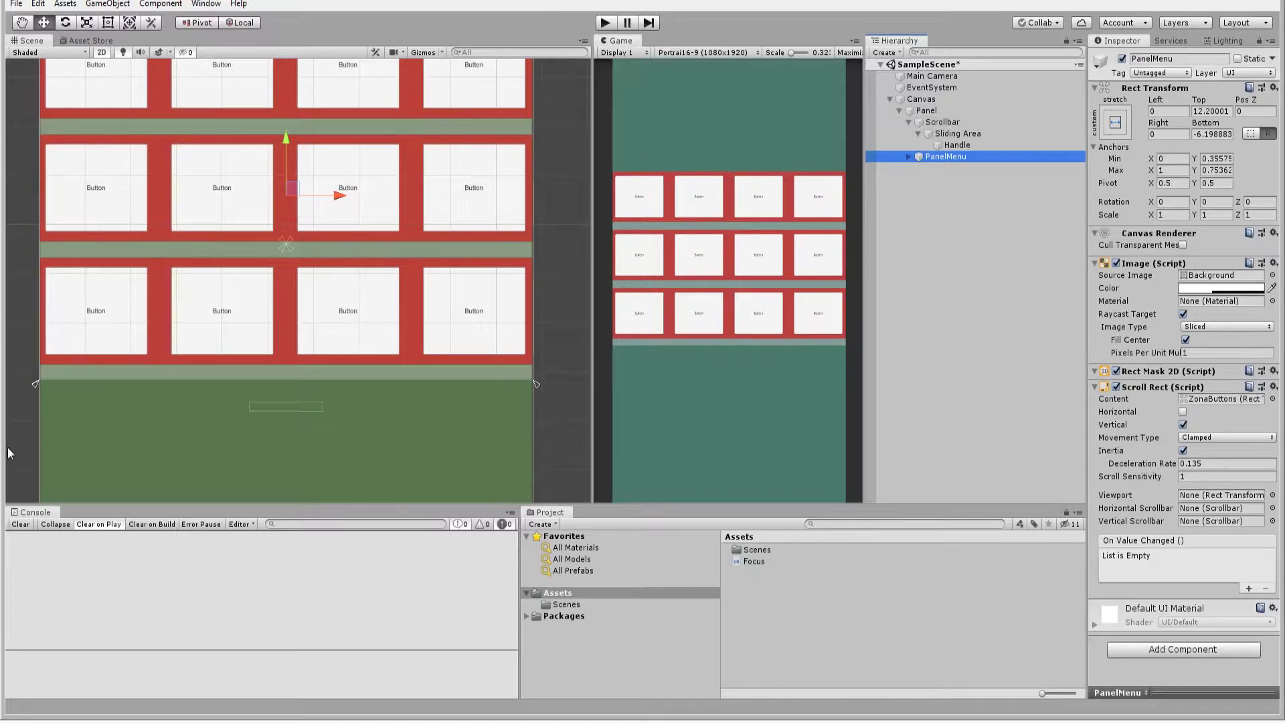
{"action": "mouse_move", "coordinate": [948, 127]}
{"action": "left_mouse_down"}
{"action": "mouse_move", "coordinate": [986, 131]}
{"action": "mouse_move", "coordinate": [1221, 520]}
{"action": "left_mouse_up"}
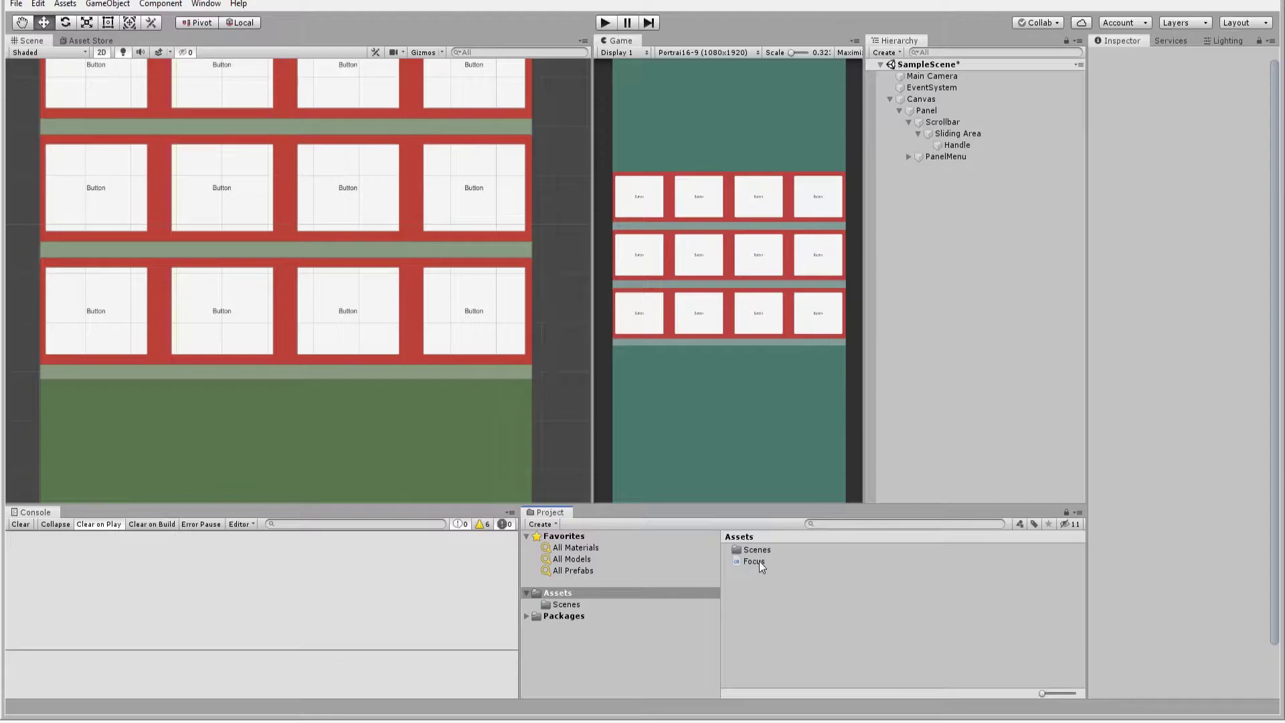
{"action": "left_click", "coordinate": [758, 561]}
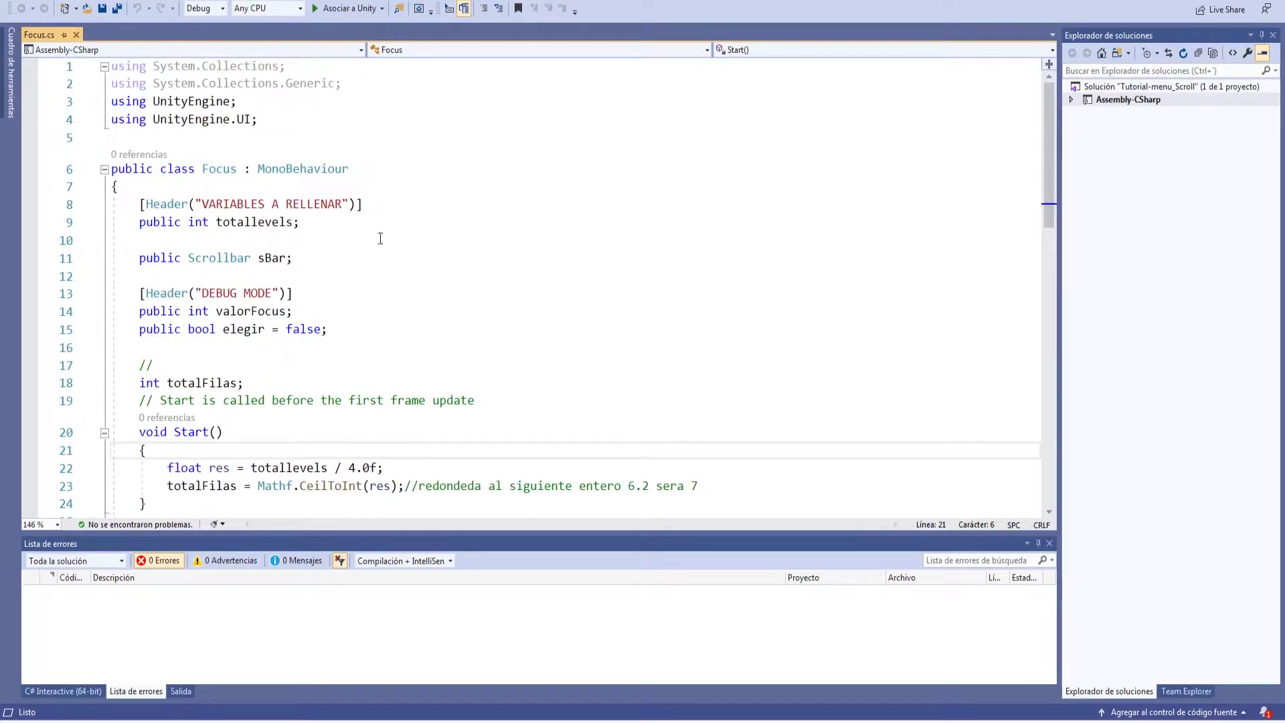
{"action": "mouse_move", "coordinate": [139, 203]}
{"action": "left_mouse_down"}
{"action": "mouse_move", "coordinate": [272, 204]}
{"action": "mouse_move", "coordinate": [275, 258]}
{"action": "left_mouse_up"}
{"action": "left_click", "coordinate": [272, 258]}
{"action": "left_click_drag", "start_coordinate": [216, 222], "coordinate": [299, 221]}
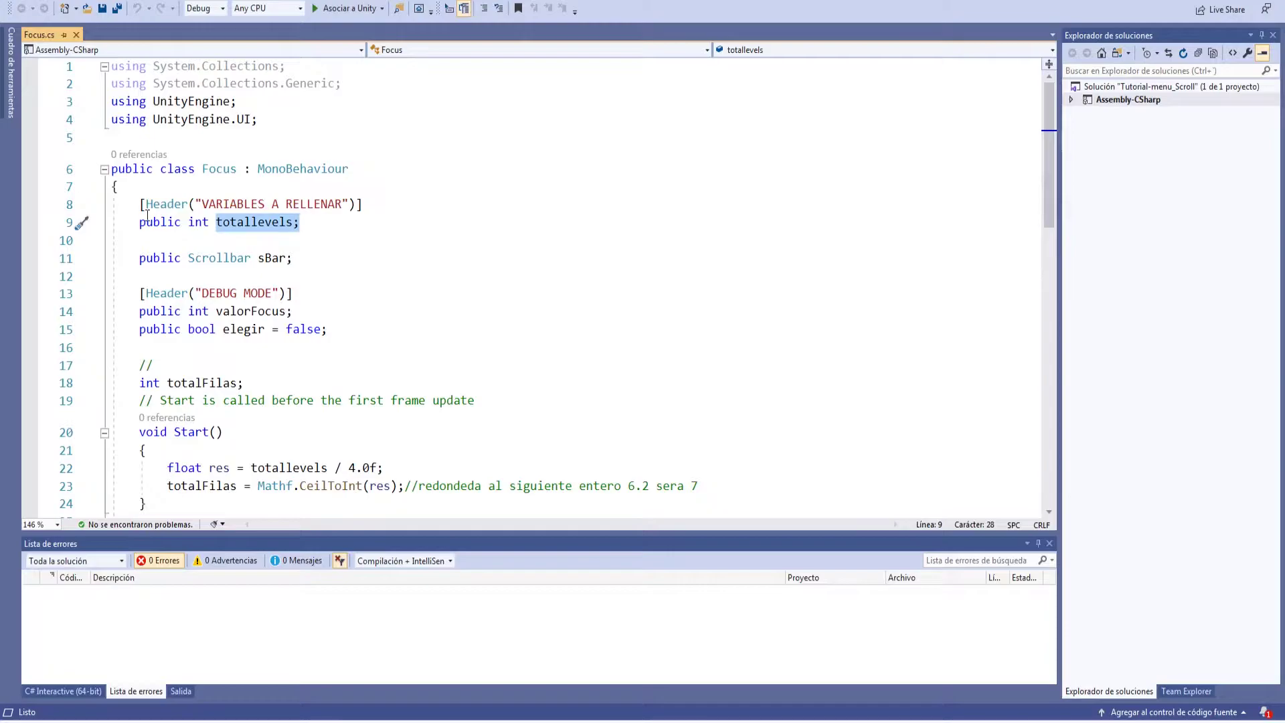
{"action": "left_click_drag", "start_coordinate": [314, 258], "coordinate": [195, 204]}
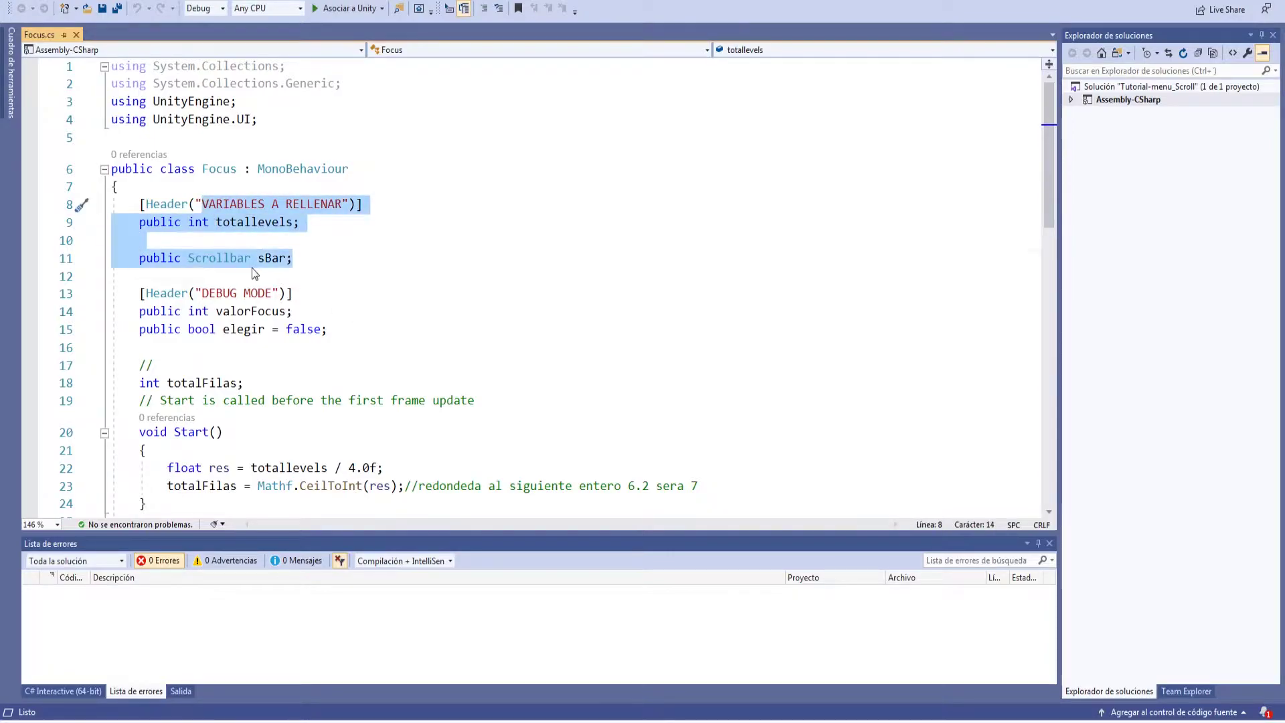
{"action": "left_click_drag", "start_coordinate": [223, 258], "coordinate": [287, 258]}
{"action": "scroll", "coordinate": [372, 307], "scroll_direction": "down", "scroll_amount": 2}
{"action": "left_click_drag", "start_coordinate": [202, 187], "coordinate": [346, 191]}
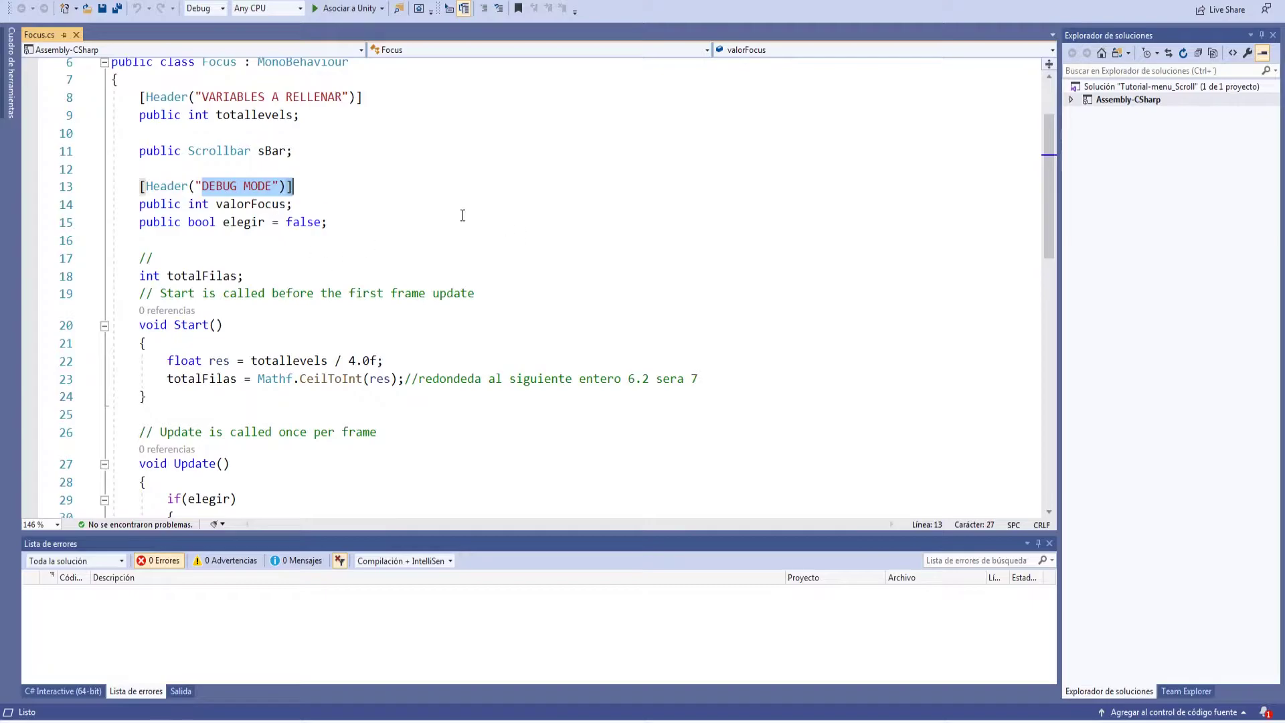
{"action": "mouse_move", "coordinate": [216, 204]}
{"action": "left_mouse_down"}
{"action": "mouse_move", "coordinate": [259, 204]}
{"action": "mouse_move", "coordinate": [236, 222]}
{"action": "left_mouse_up"}
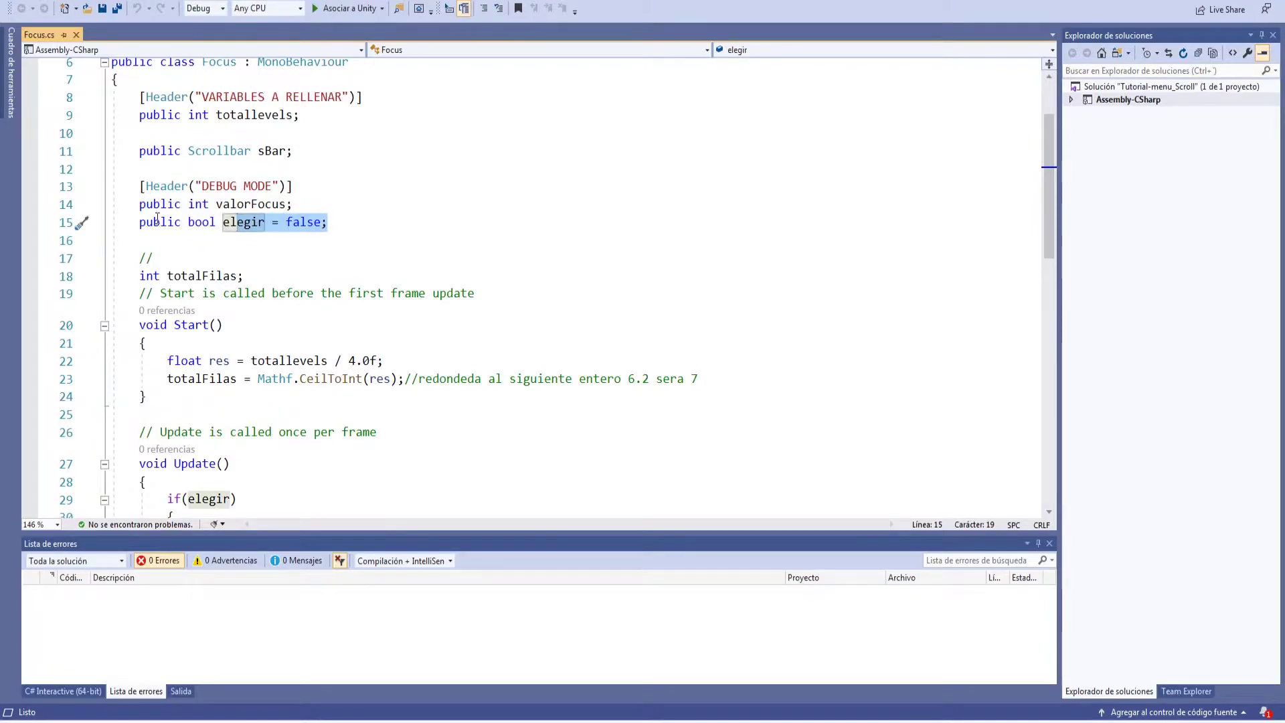
{"action": "scroll", "coordinate": [175, 208], "scroll_direction": "down", "scroll_amount": 1}
{"action": "left_click_drag", "start_coordinate": [267, 222], "coordinate": [181, 222]}
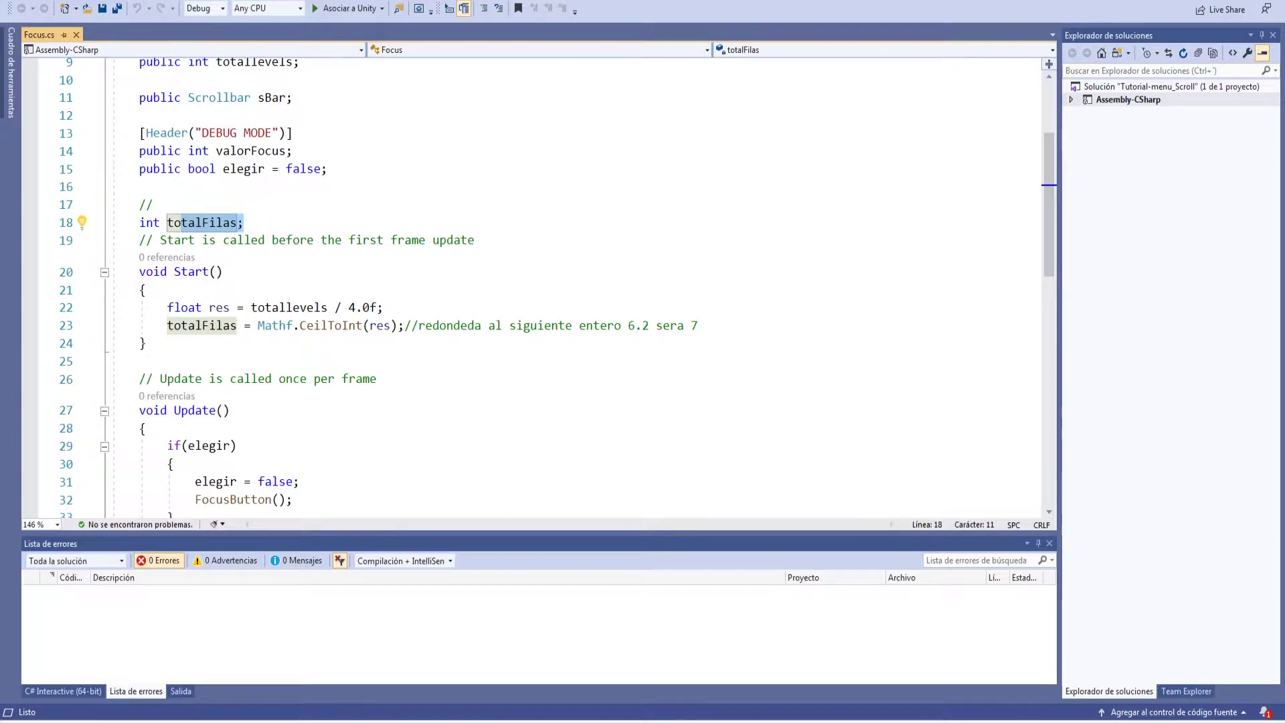
Expand PanelMenu, step through rows ZonaFilasButtons (1)–(5), then return to Focus.cs in Visual Studio.
{"action": "key", "text": "alt+Tab"}
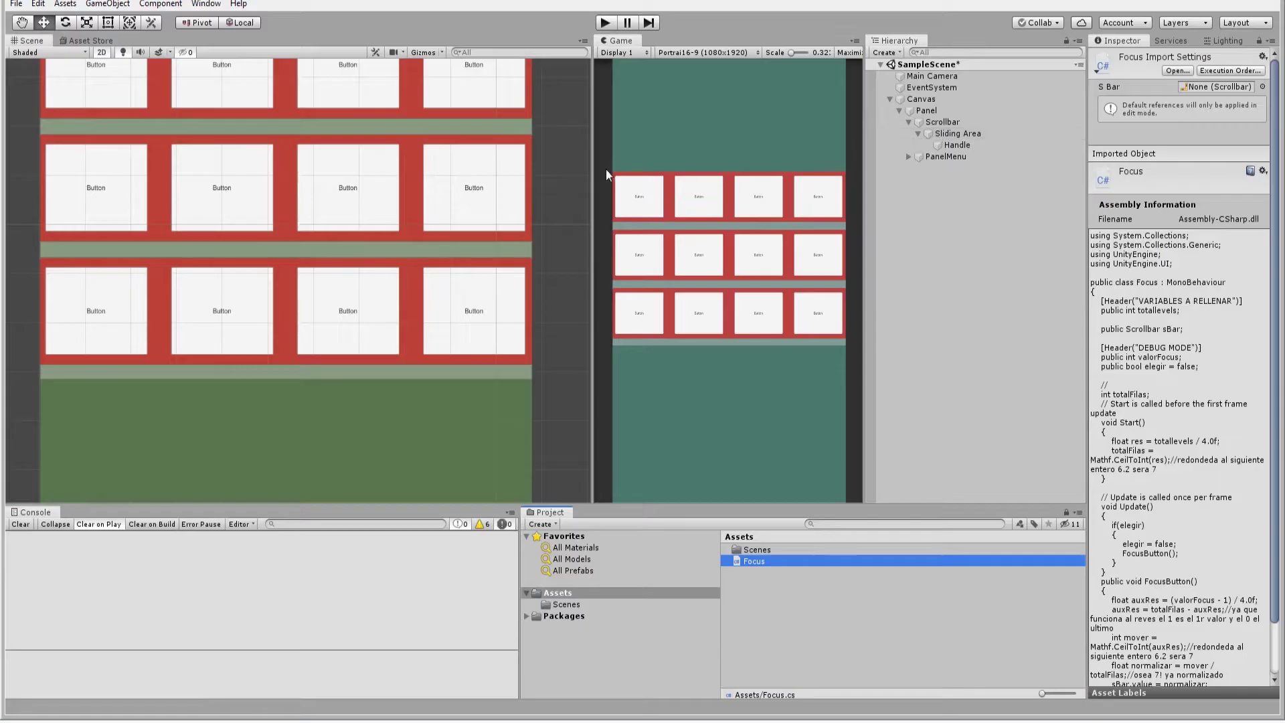
{"action": "left_click", "coordinate": [924, 111]}
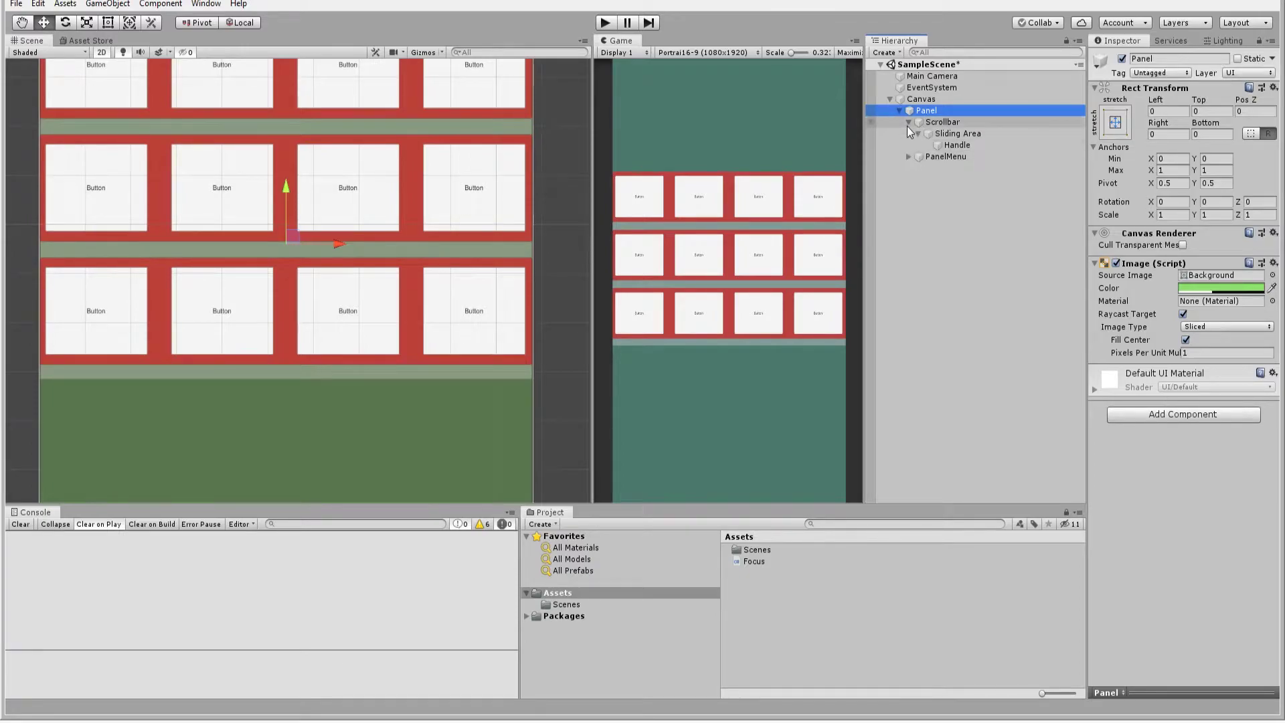
{"action": "left_click", "coordinate": [908, 157]}
{"action": "left_click", "coordinate": [1004, 202]}
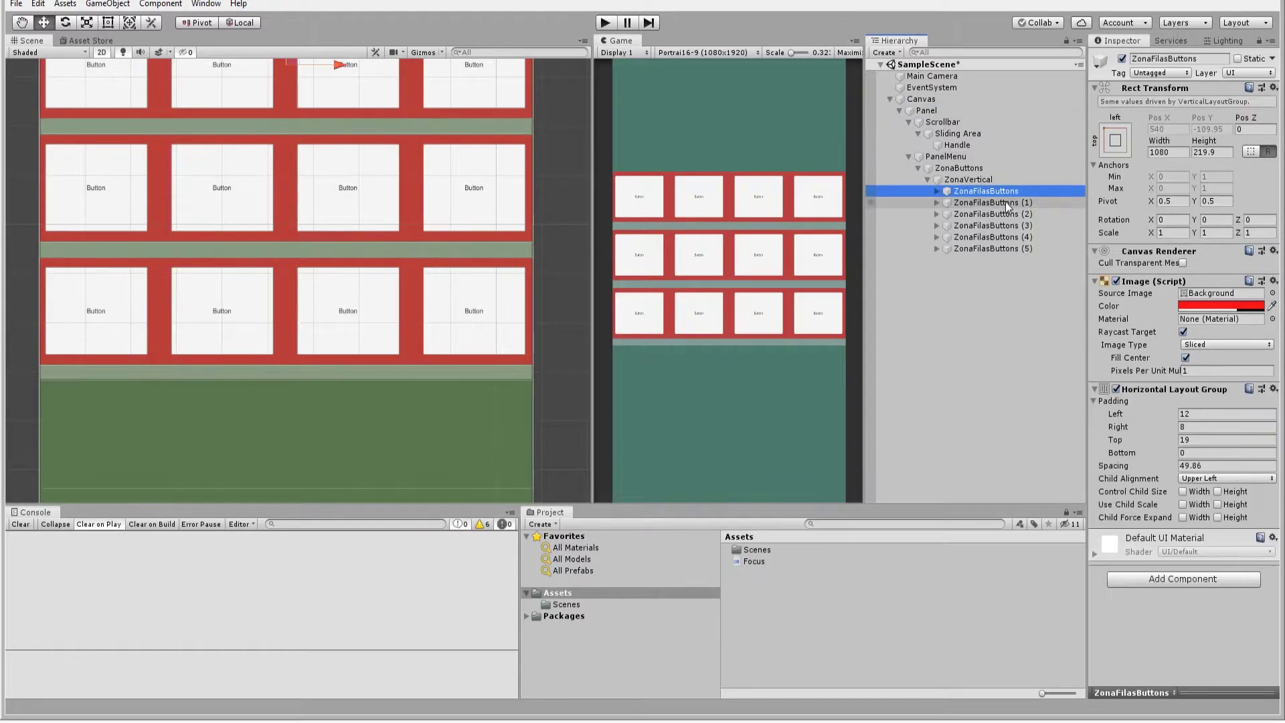
{"action": "key", "text": "Down"}
{"action": "key", "text": "Down"}
{"action": "key", "text": "Down"}
{"action": "key", "text": "Down"}
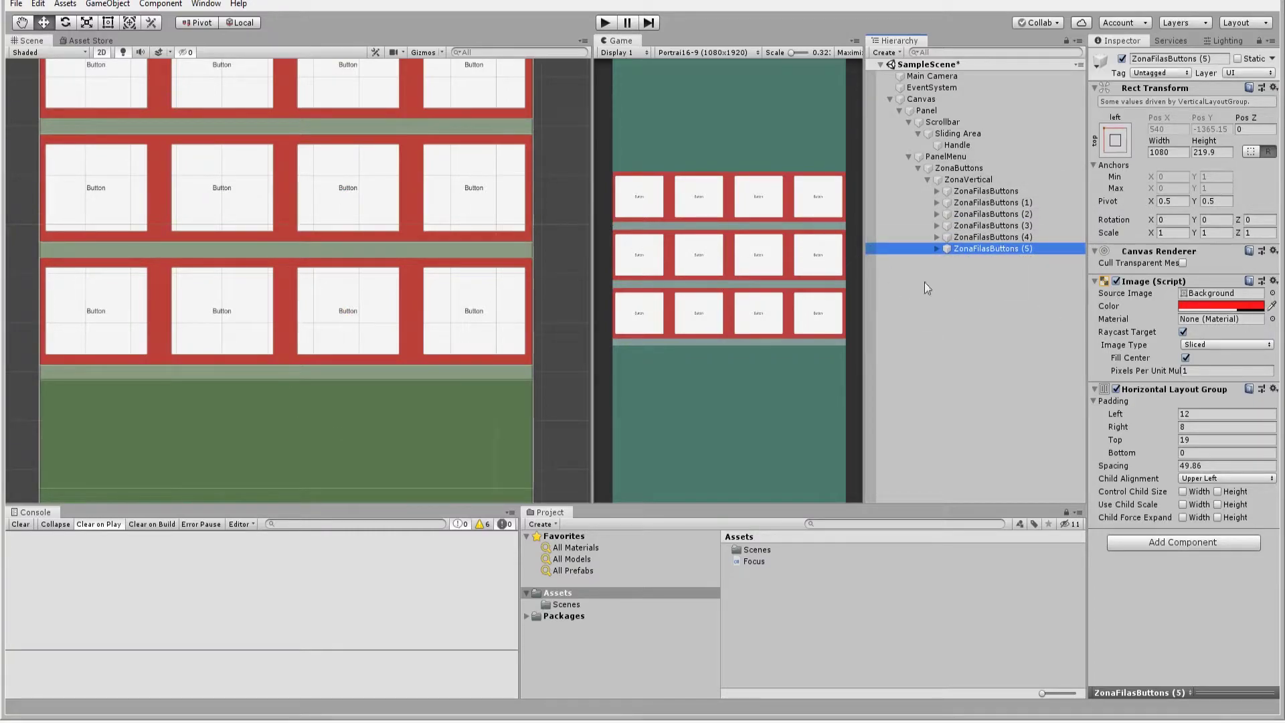
{"action": "key", "text": "alt+Tab"}
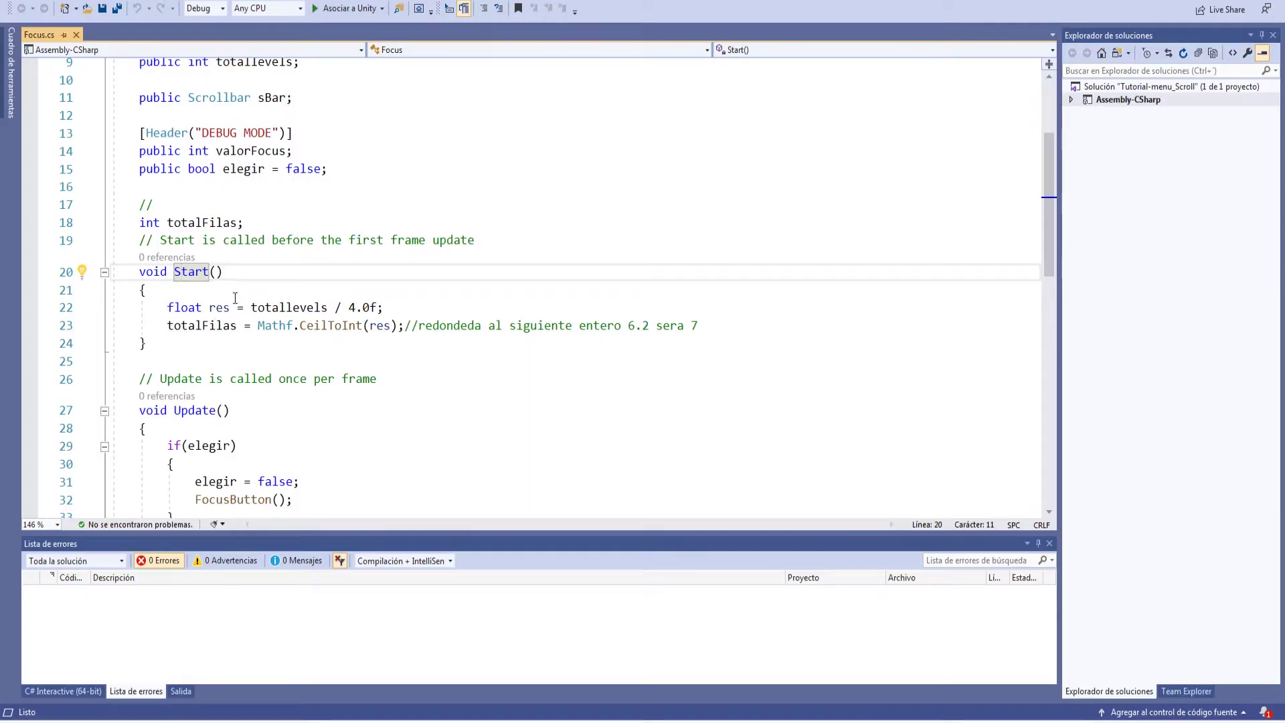
{"action": "left_click_drag", "start_coordinate": [251, 307], "coordinate": [327, 307]}
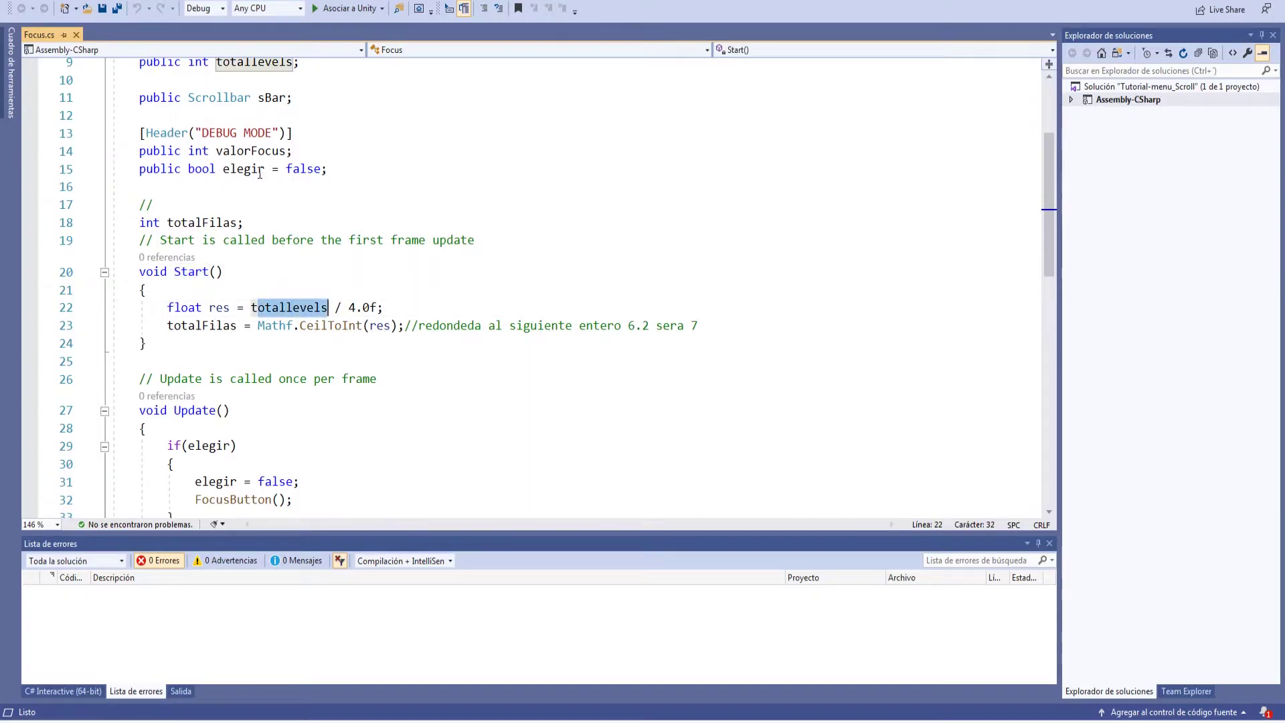
{"action": "scroll", "coordinate": [297, 291], "scroll_direction": "up", "scroll_amount": 1}
{"action": "left_click_drag", "start_coordinate": [382, 362], "coordinate": [348, 361]}
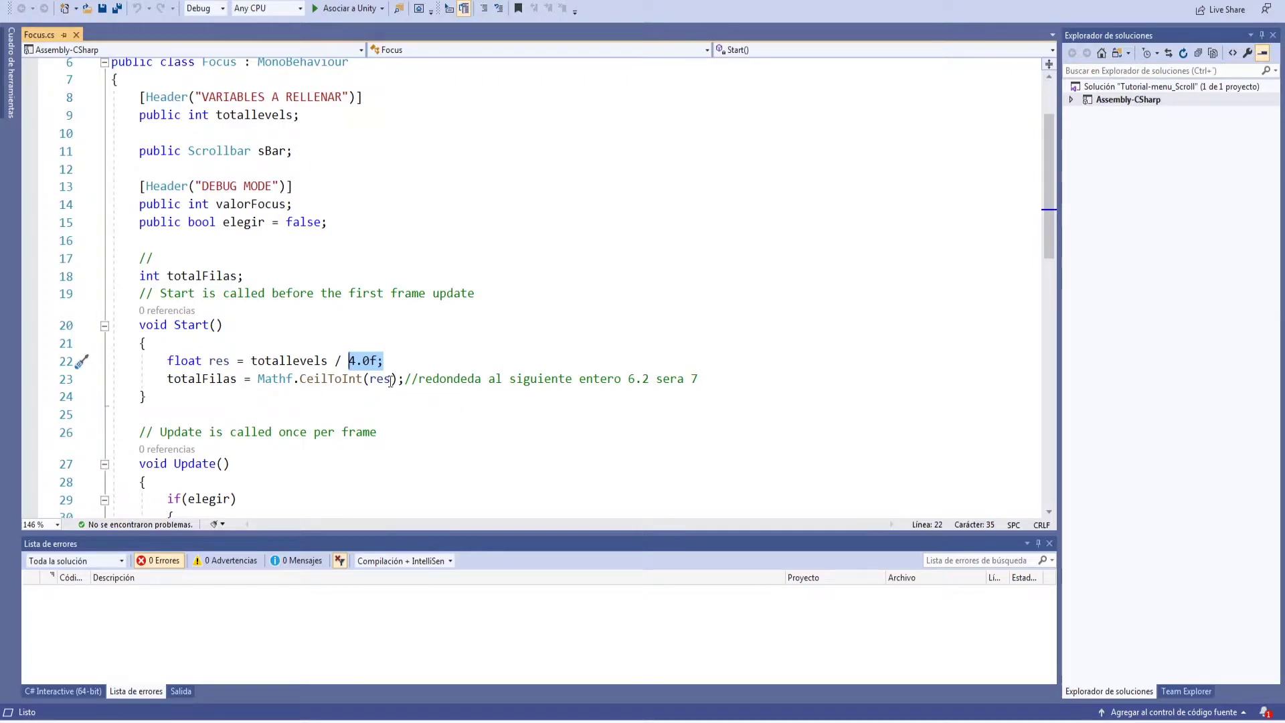
{"action": "left_click_drag", "start_coordinate": [313, 378], "coordinate": [375, 379]}
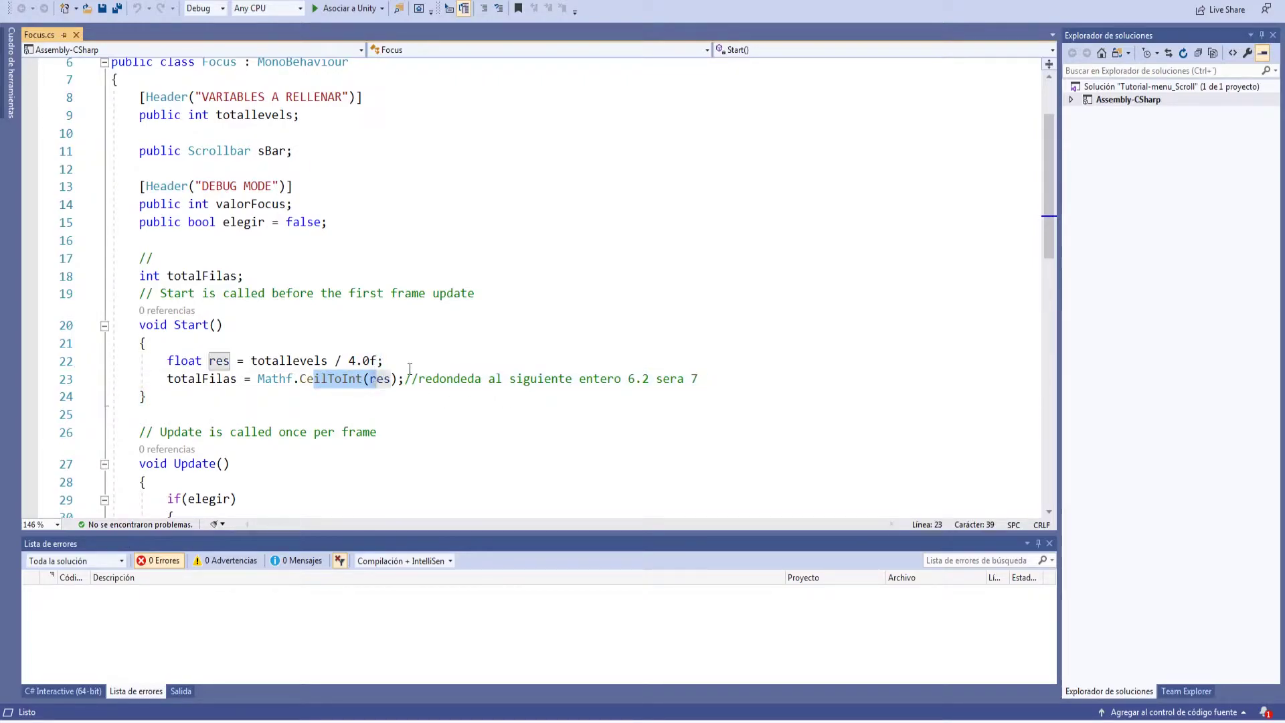
{"action": "double_click", "coordinate": [642, 379]}
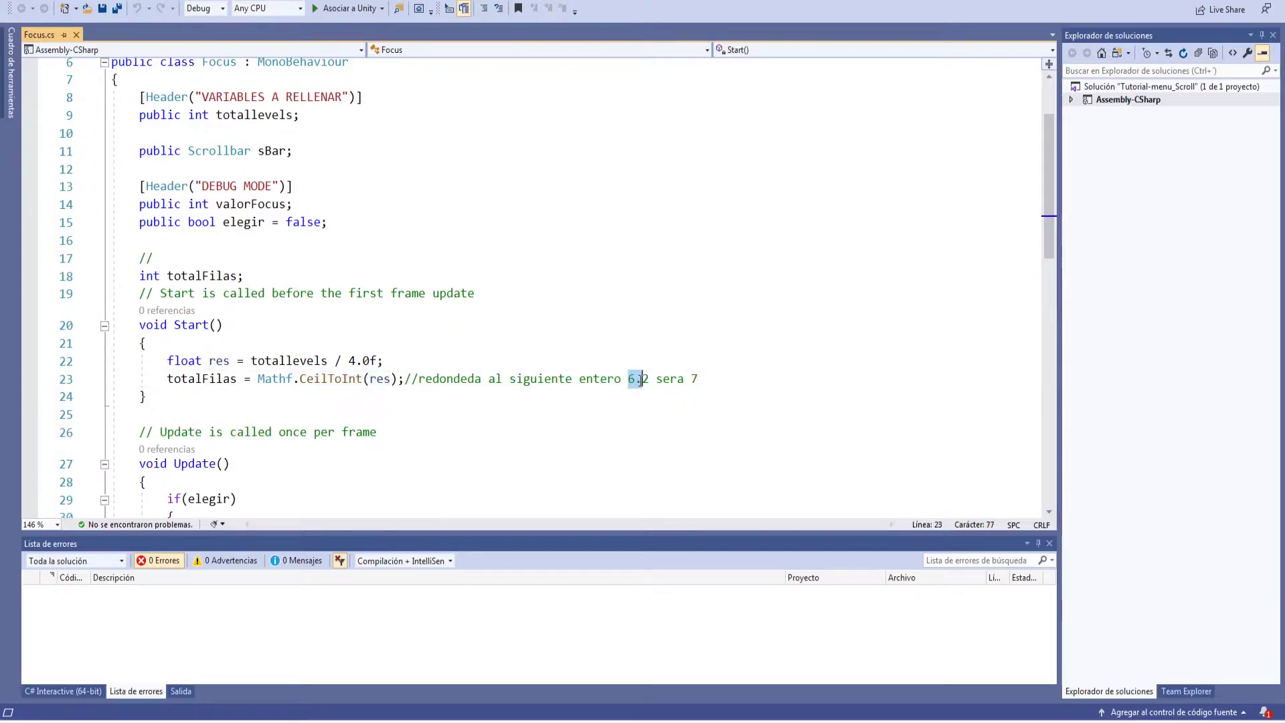
{"action": "double_click", "coordinate": [694, 378]}
{"action": "key", "text": "shift+Up"}
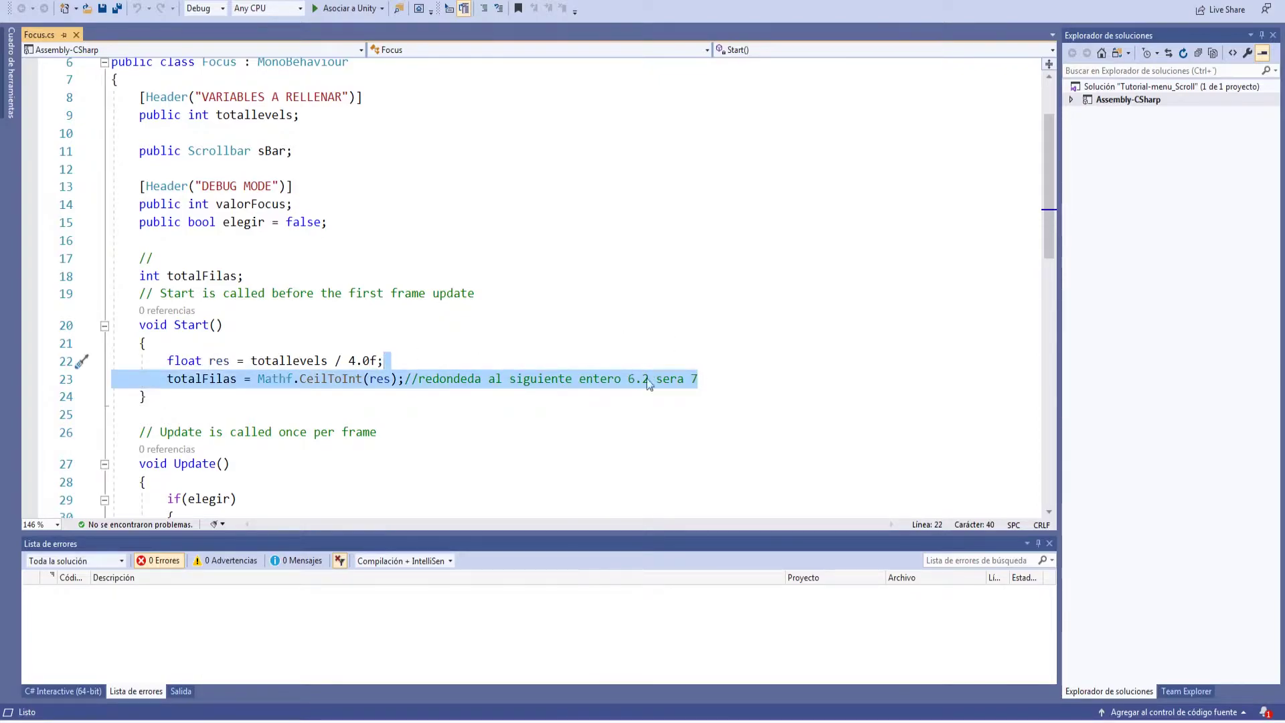
{"action": "left_click", "coordinate": [547, 383]}
{"action": "left_click_drag", "start_coordinate": [628, 378], "coordinate": [712, 384]}
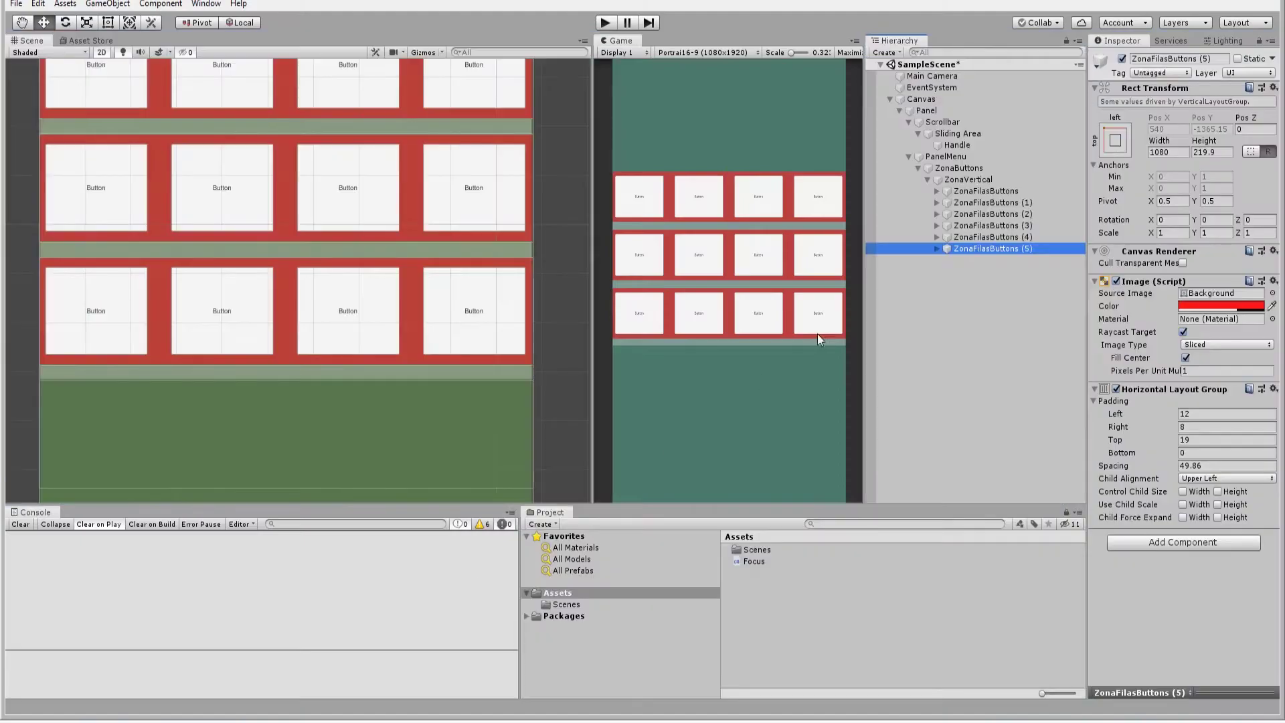
Expand ZonaFilasButtons (5), select its buttons and the first rows, then highlight FocusButton in Focus.cs.
{"action": "left_click", "coordinate": [936, 249]}
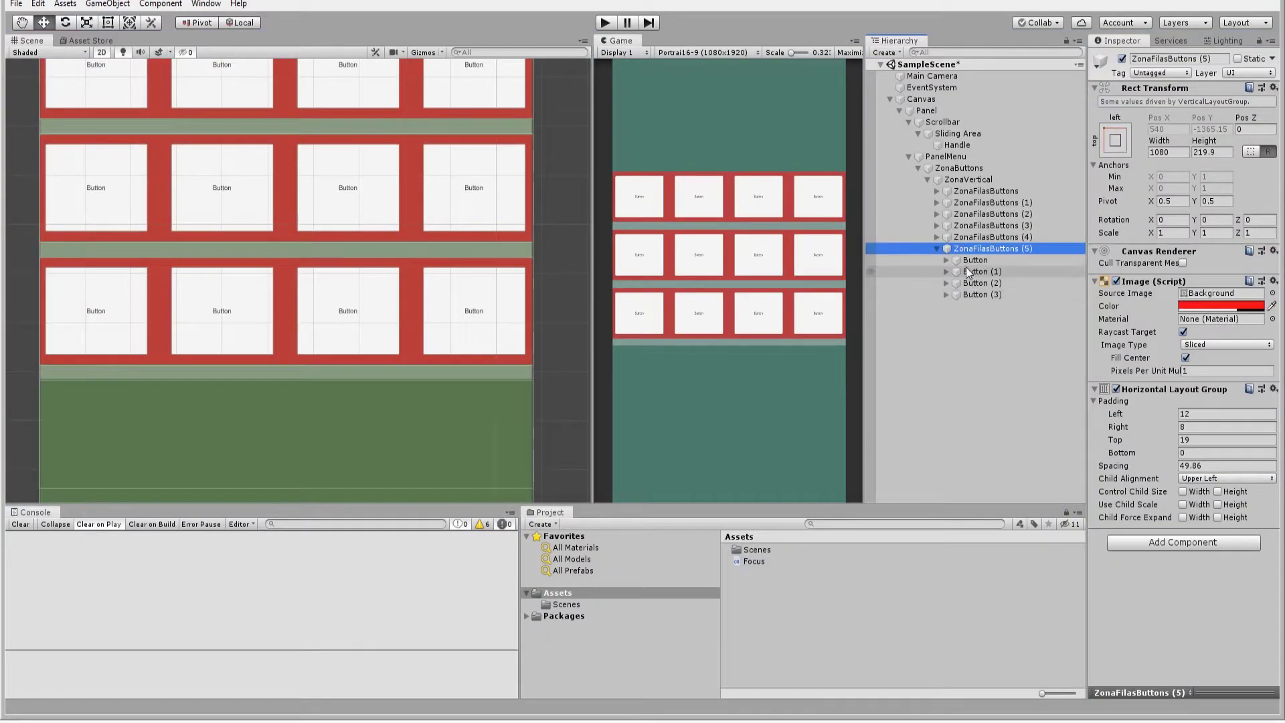
{"action": "left_click", "coordinate": [972, 284]}
{"action": "left_click", "coordinate": [967, 264]}
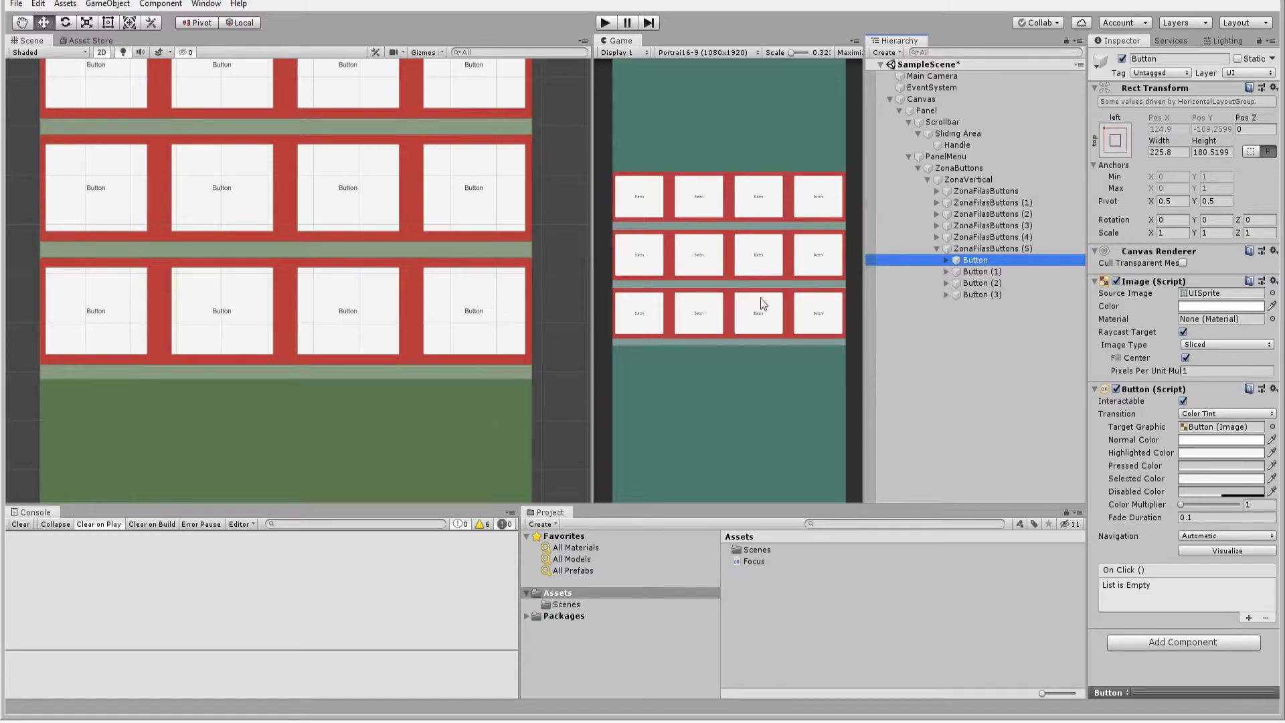
{"action": "left_click", "coordinate": [1003, 202]}
{"action": "left_click", "coordinate": [990, 191]}
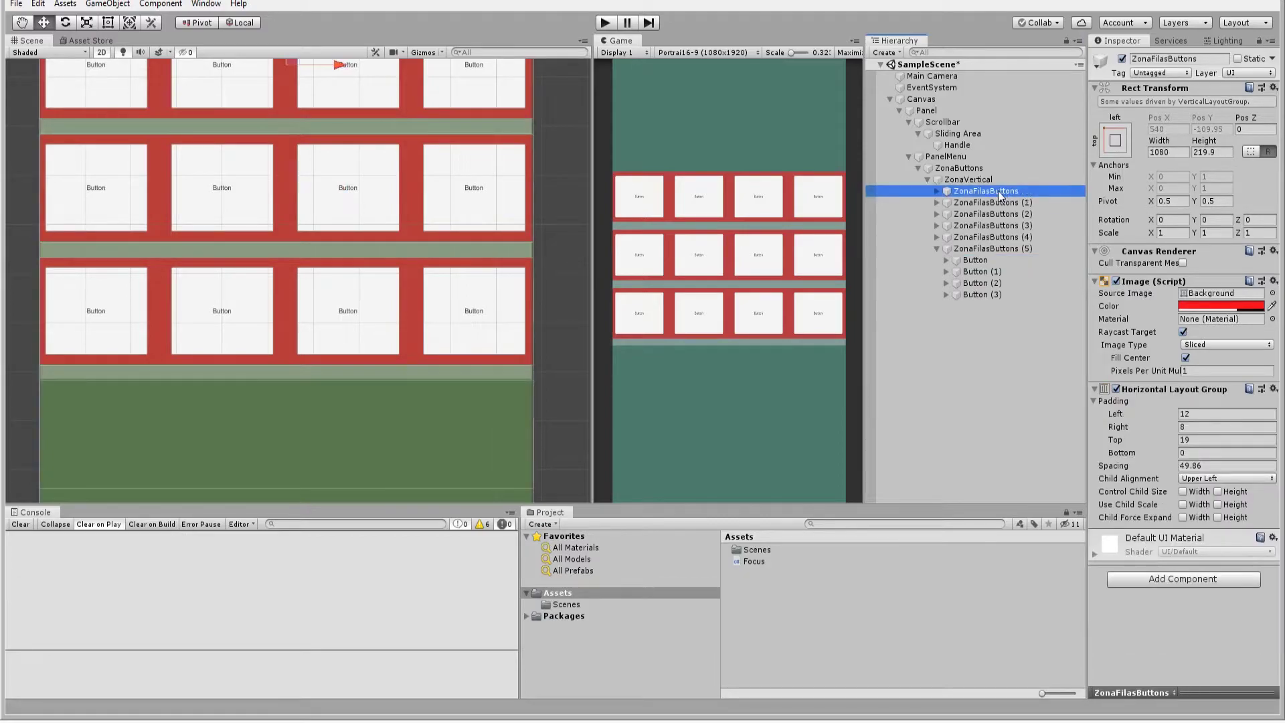
{"action": "left_click", "coordinate": [802, 203]}
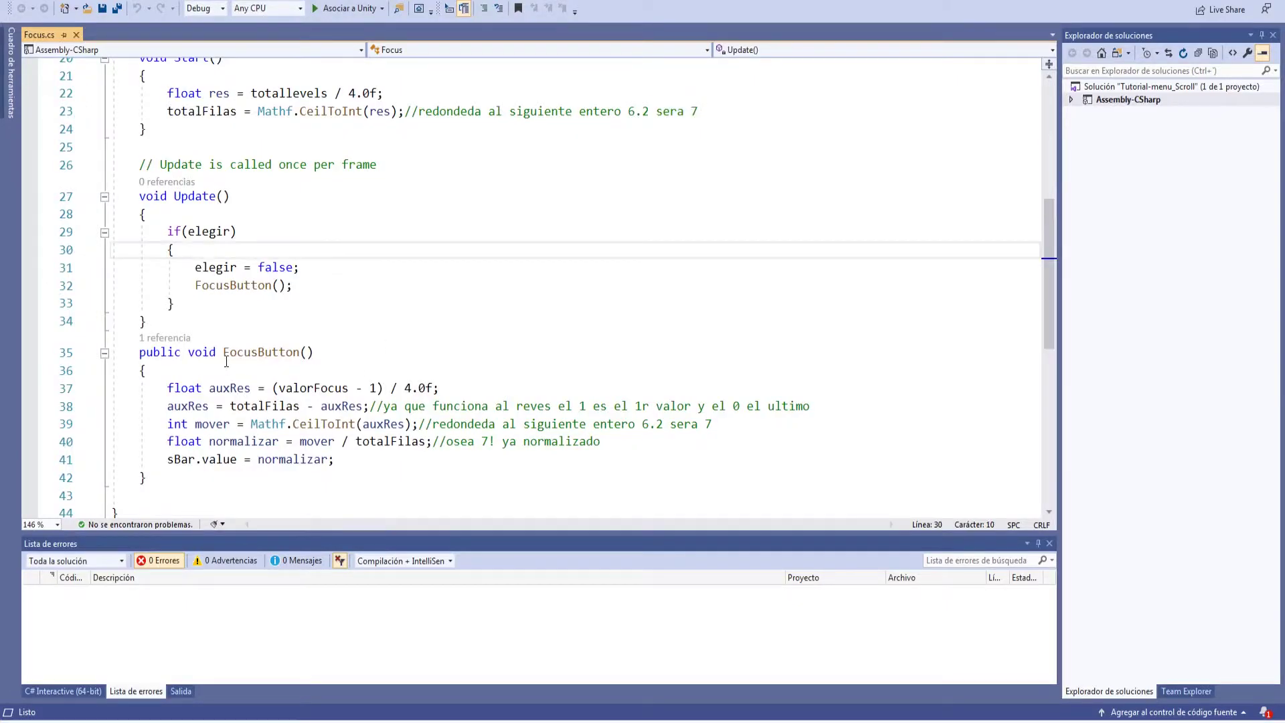
{"action": "left_click_drag", "start_coordinate": [306, 351], "coordinate": [231, 352]}
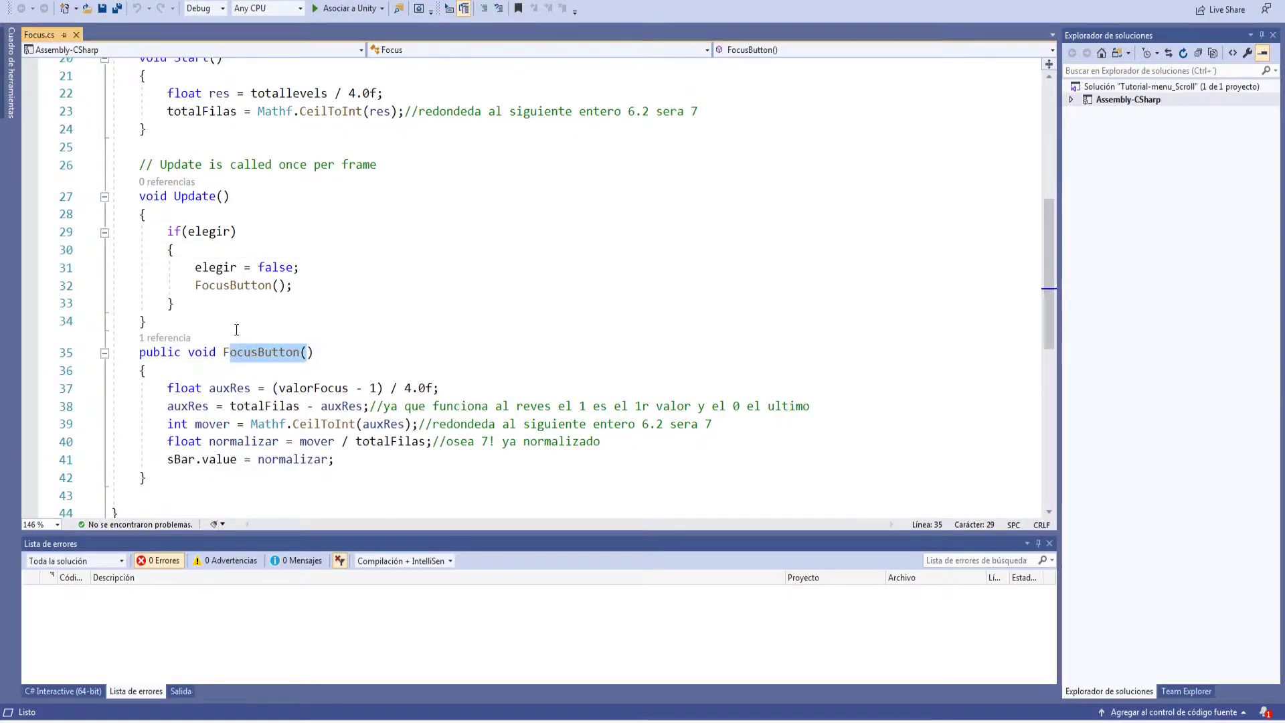
Highlight valorFocus and the subtracted 1 on line 37 of FocusButton().
{"action": "scroll", "coordinate": [197, 169], "scroll_direction": "up", "scroll_amount": 3}
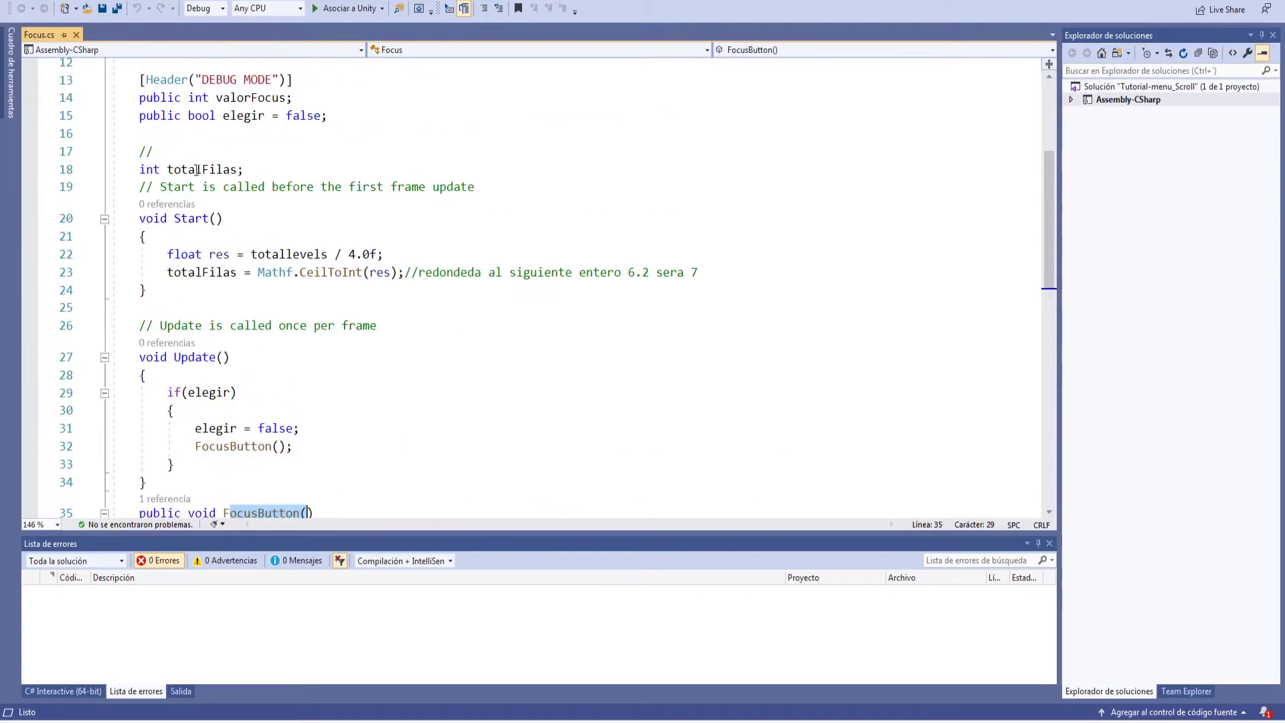
{"action": "scroll", "coordinate": [196, 170], "scroll_direction": "down", "scroll_amount": 2}
{"action": "scroll", "coordinate": [430, 334], "scroll_direction": "down", "scroll_amount": 3}
{"action": "scroll", "coordinate": [421, 282], "scroll_direction": "up", "scroll_amount": 1}
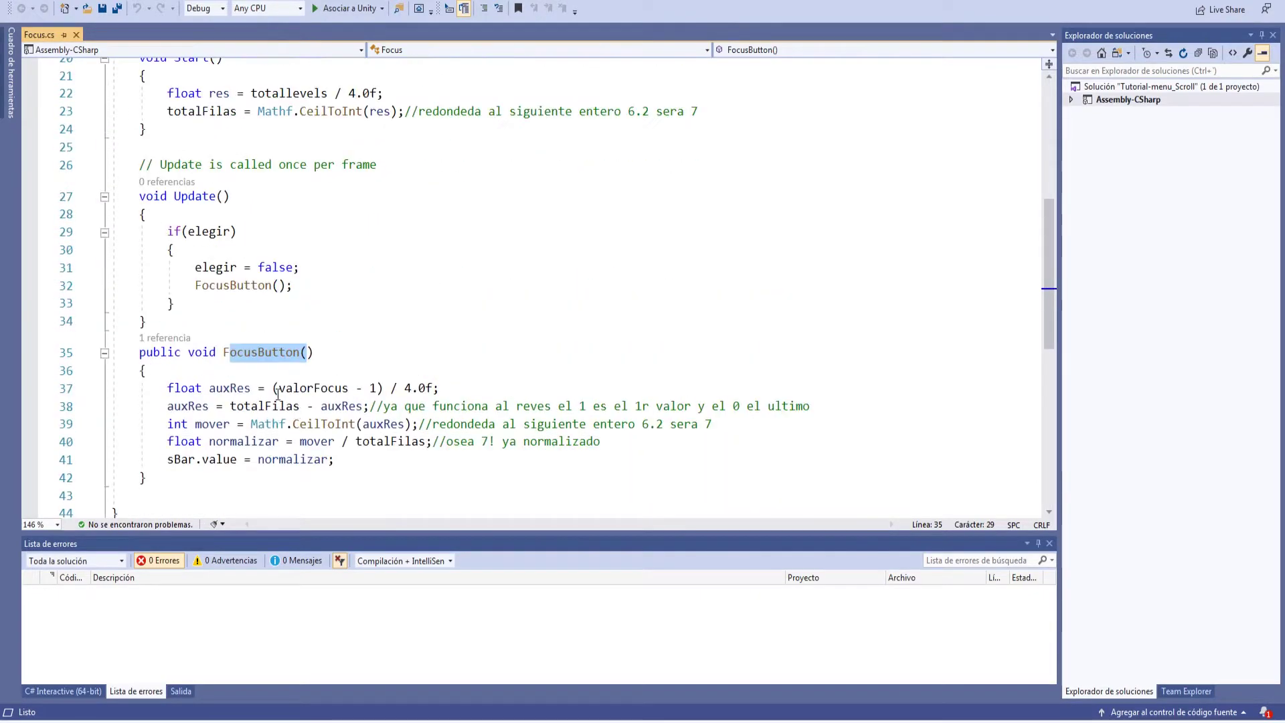
{"action": "mouse_move", "coordinate": [278, 389]}
{"action": "left_mouse_down"}
{"action": "mouse_move", "coordinate": [362, 388]}
{"action": "mouse_move", "coordinate": [349, 388]}
{"action": "left_mouse_up"}
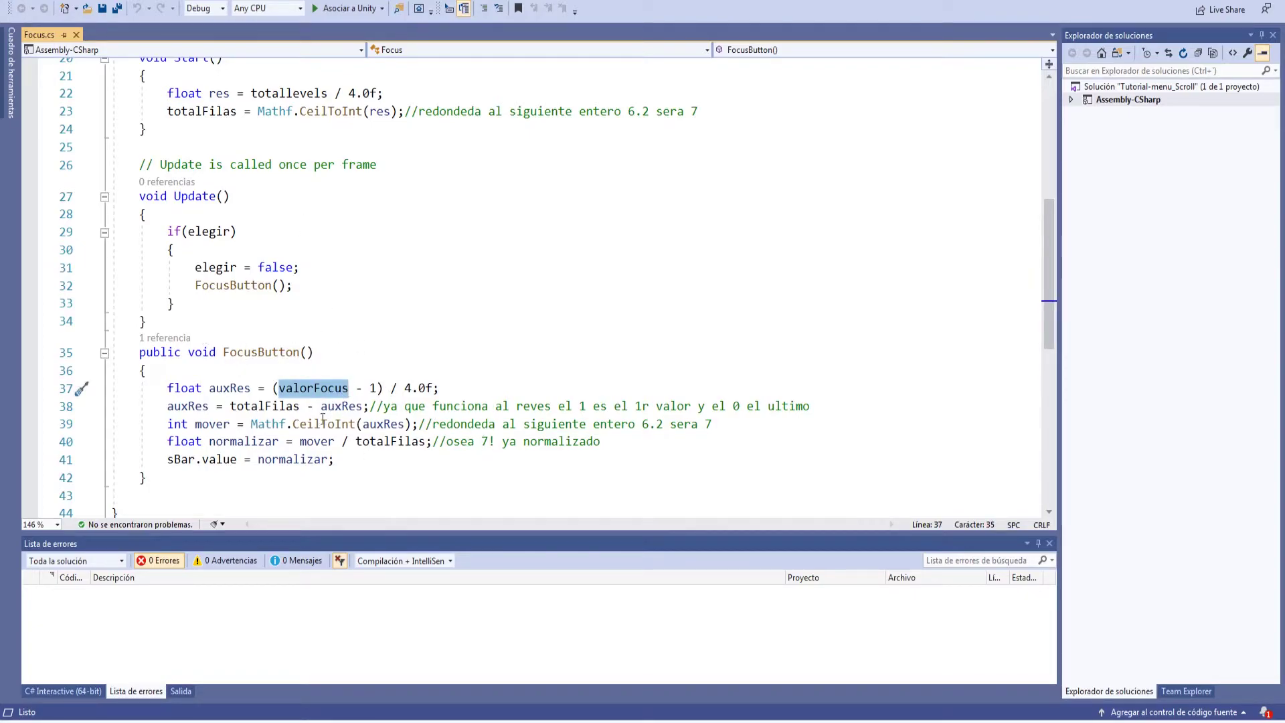
{"action": "left_click", "coordinate": [271, 424]}
{"action": "left_click_drag", "start_coordinate": [364, 389], "coordinate": [377, 388]}
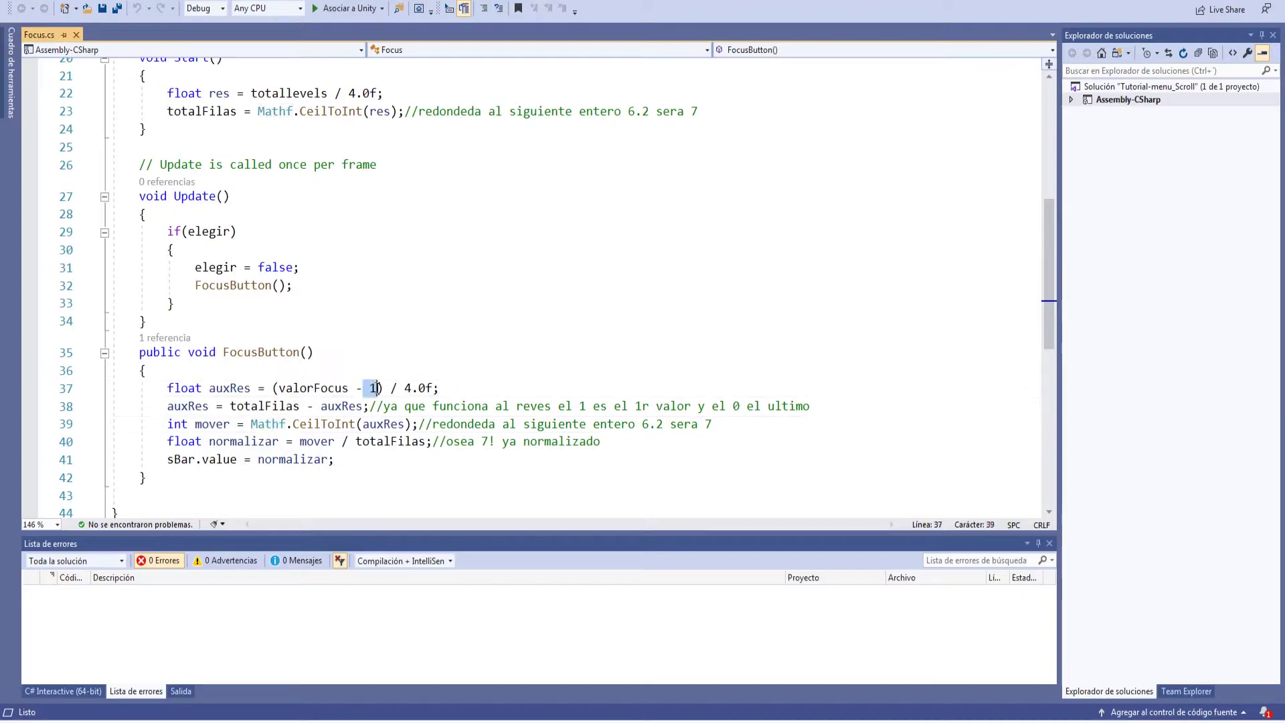
{"action": "key", "text": "shift+Right"}
{"action": "key", "text": "shift+Right"}
{"action": "left_click", "coordinate": [288, 390]}
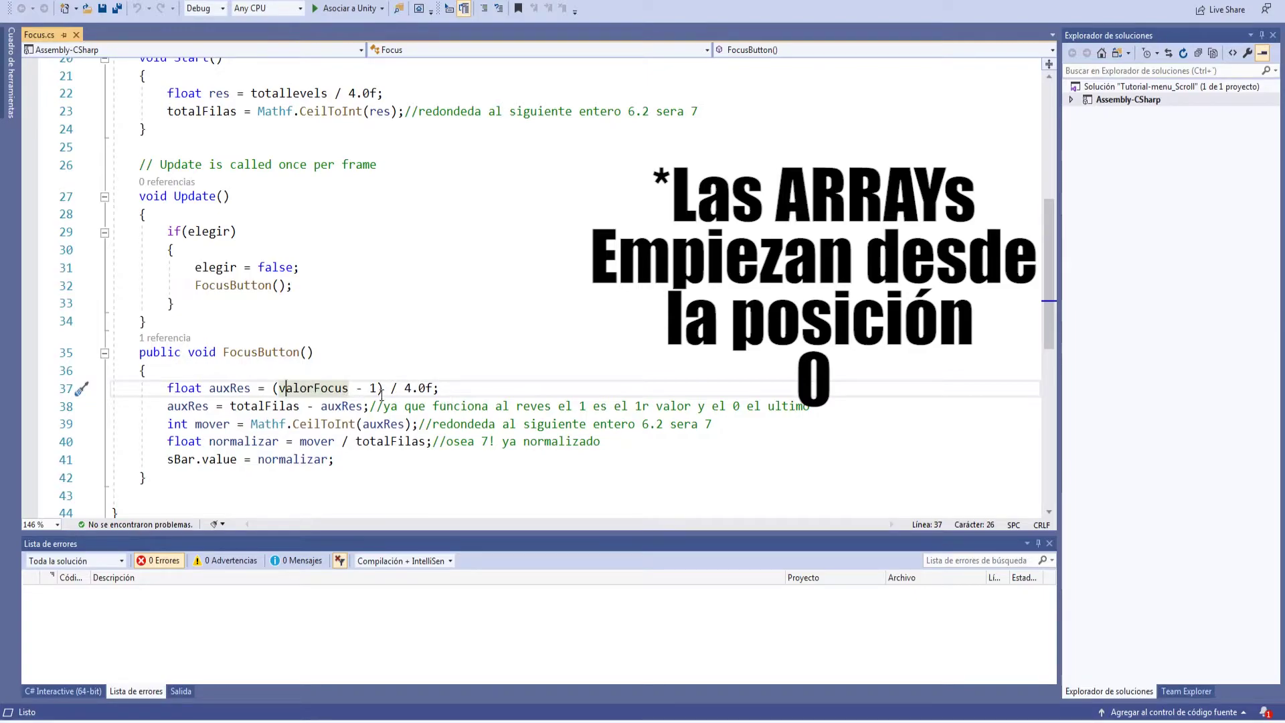
Highlight the division by 4.0f and the reversed-order comment on lines 37–38.
{"action": "left_click_drag", "start_coordinate": [377, 389], "coordinate": [361, 390]}
{"action": "left_click", "coordinate": [471, 395]}
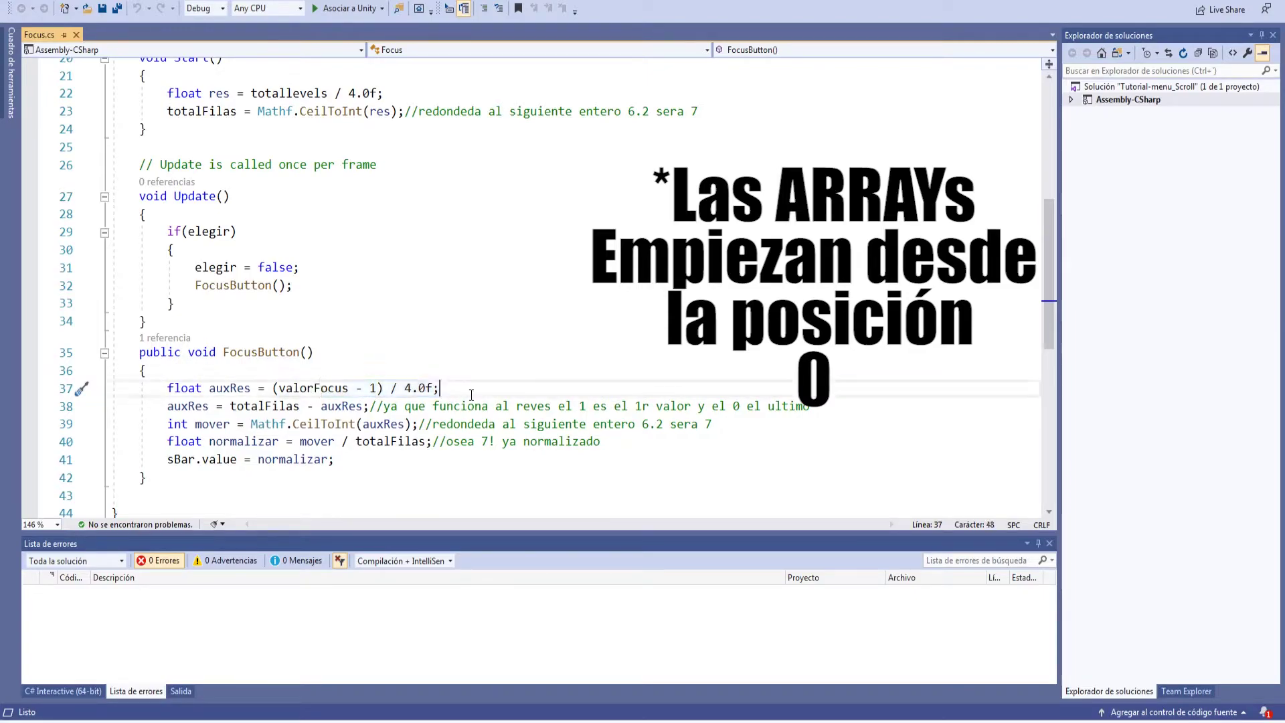
{"action": "left_click_drag", "start_coordinate": [452, 388], "coordinate": [383, 389]}
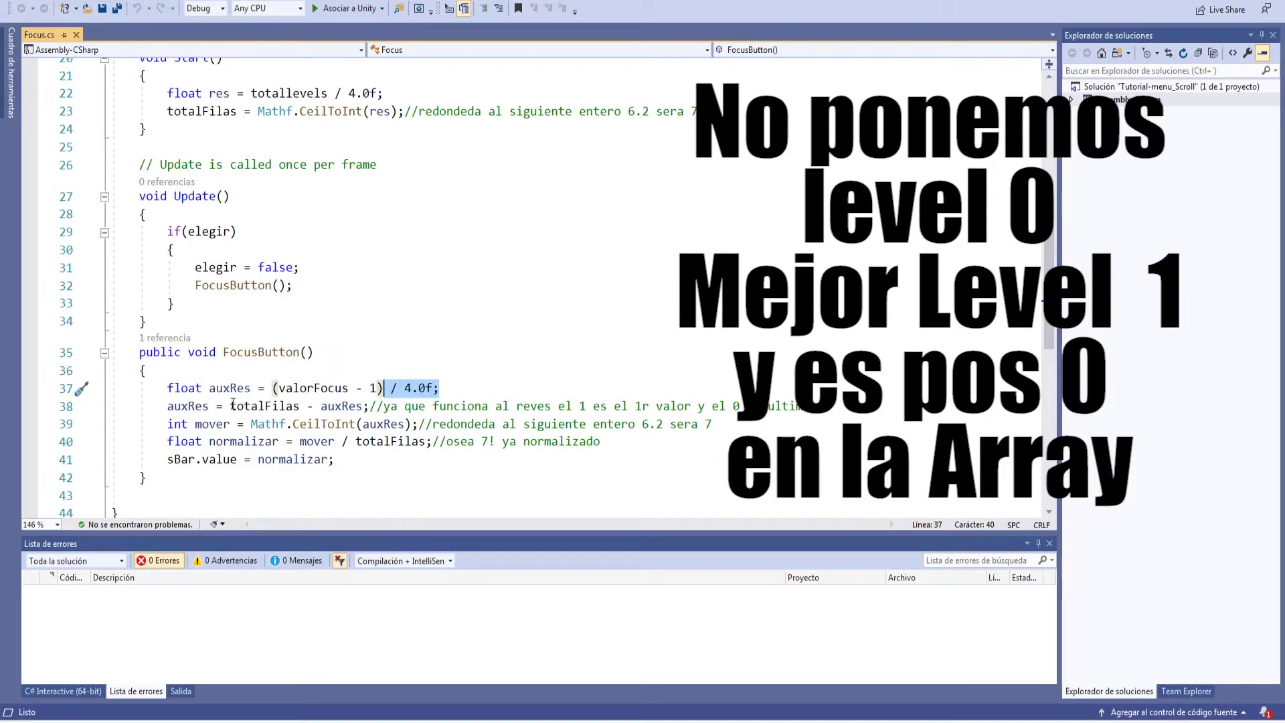
{"action": "left_click_drag", "start_coordinate": [364, 405], "coordinate": [168, 405]}
{"action": "left_click_drag", "start_coordinate": [406, 406], "coordinate": [750, 407]}
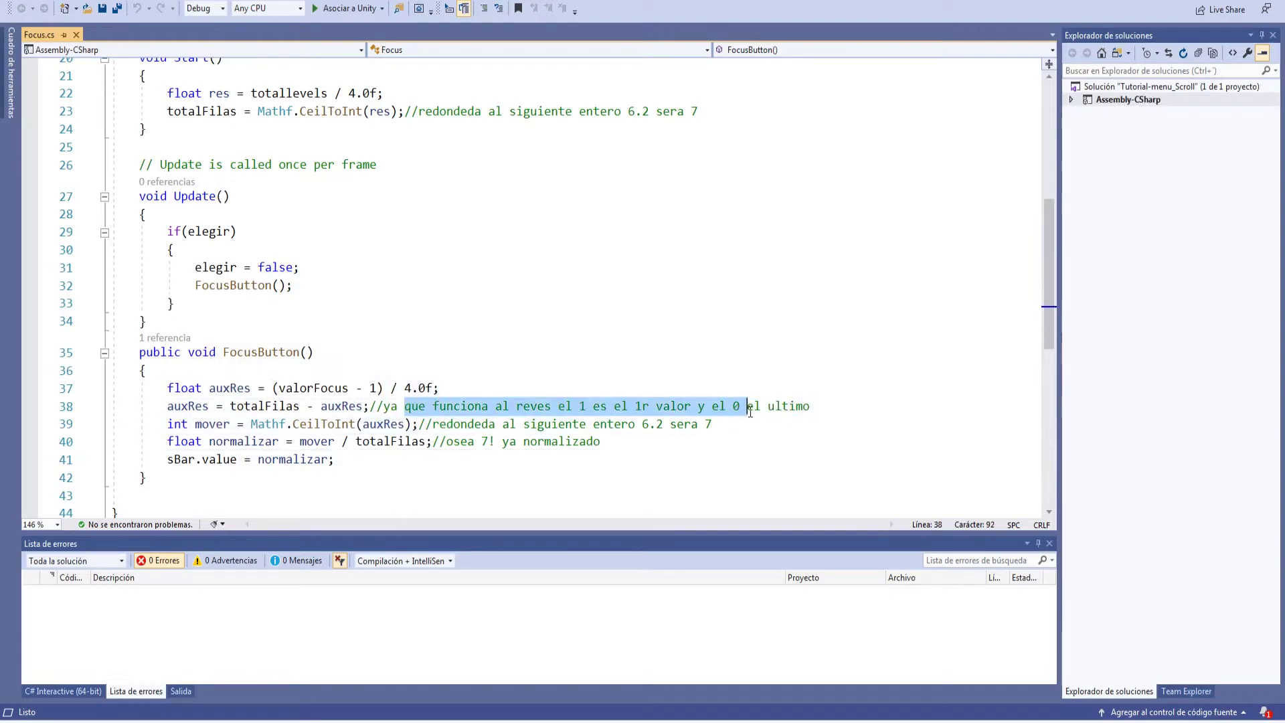
{"action": "left_click", "coordinate": [738, 459]}
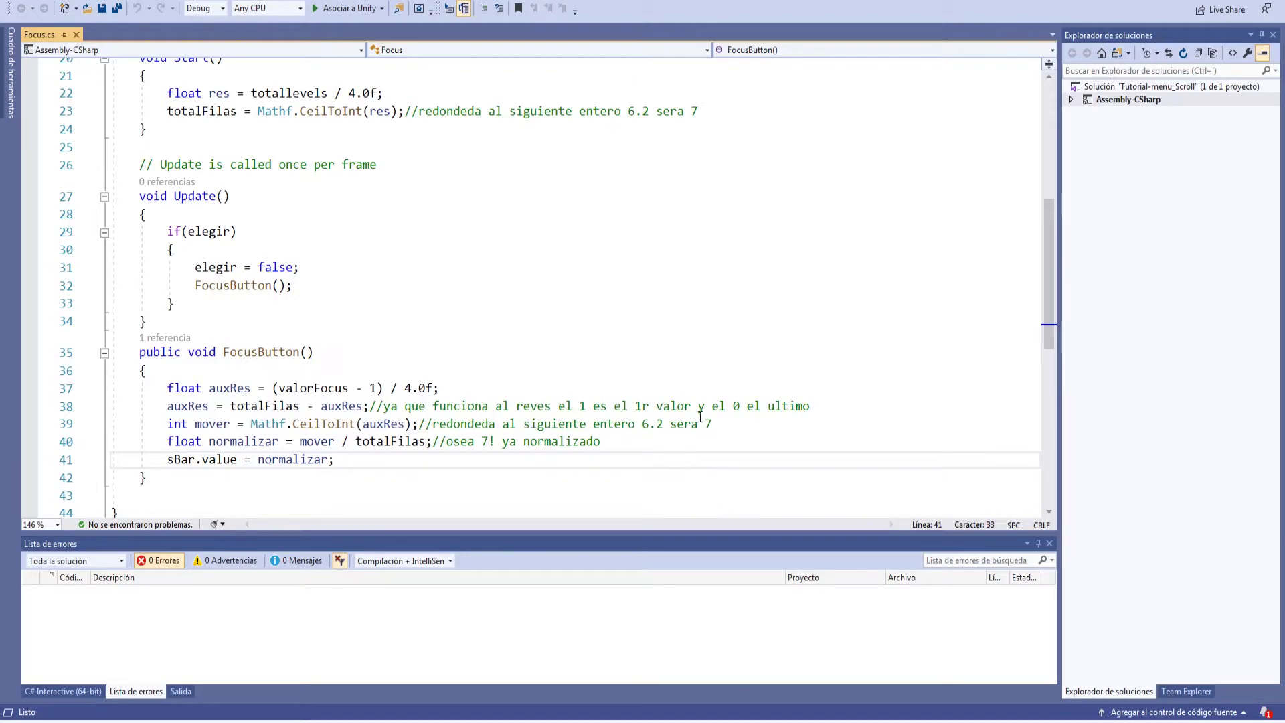
{"action": "left_click_drag", "start_coordinate": [731, 411], "coordinate": [746, 409]}
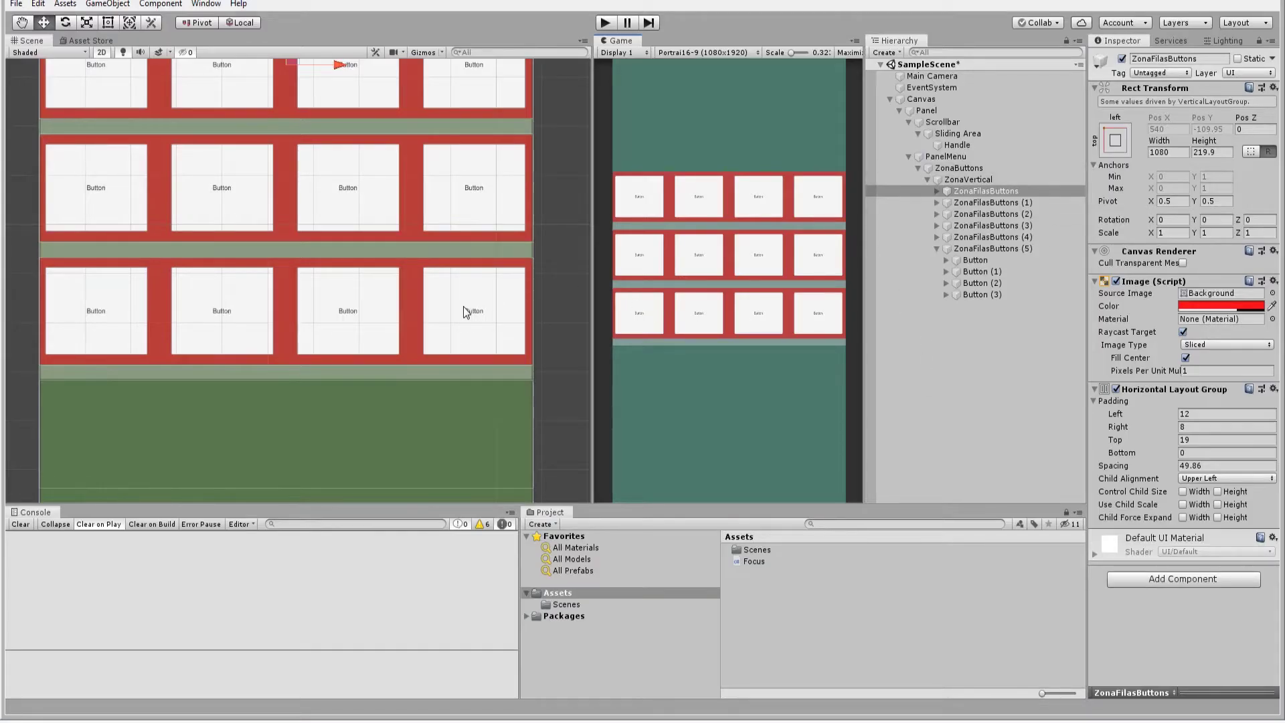
Point out the grid's bottom-right and top-left buttons, then highlight the totalFilas and scrollbar-value lines 40–41.
{"action": "scroll", "coordinate": [463, 308], "scroll_direction": "down", "scroll_amount": 3}
{"action": "scroll", "coordinate": [463, 308], "scroll_direction": "down", "scroll_amount": 3}
{"action": "left_click", "coordinate": [472, 328]}
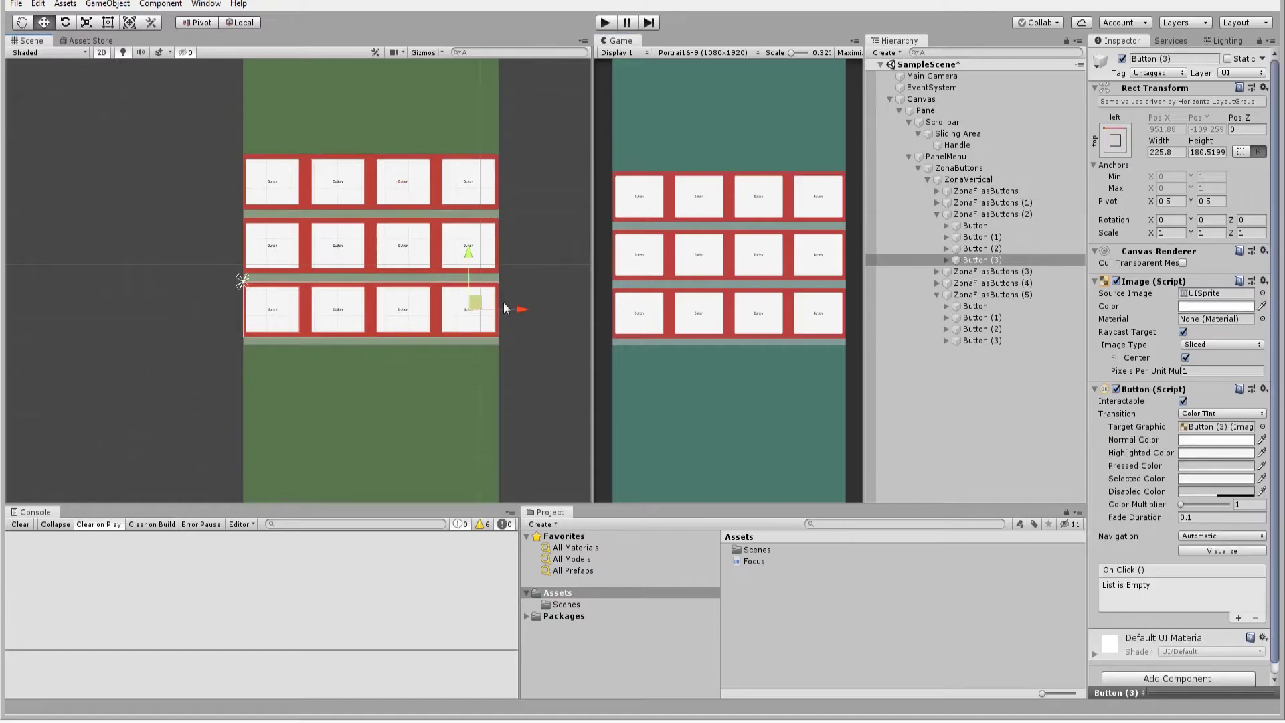
{"action": "left_click", "coordinate": [279, 189]}
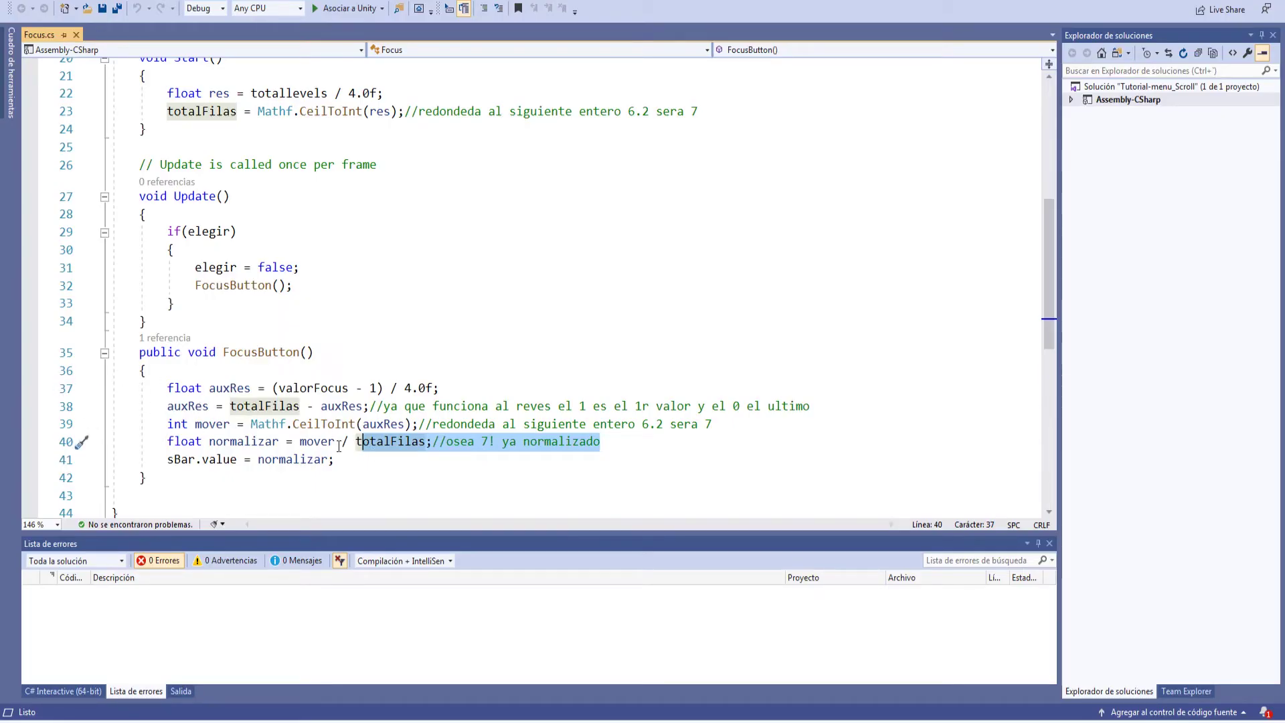
{"action": "left_click", "coordinate": [336, 443]}
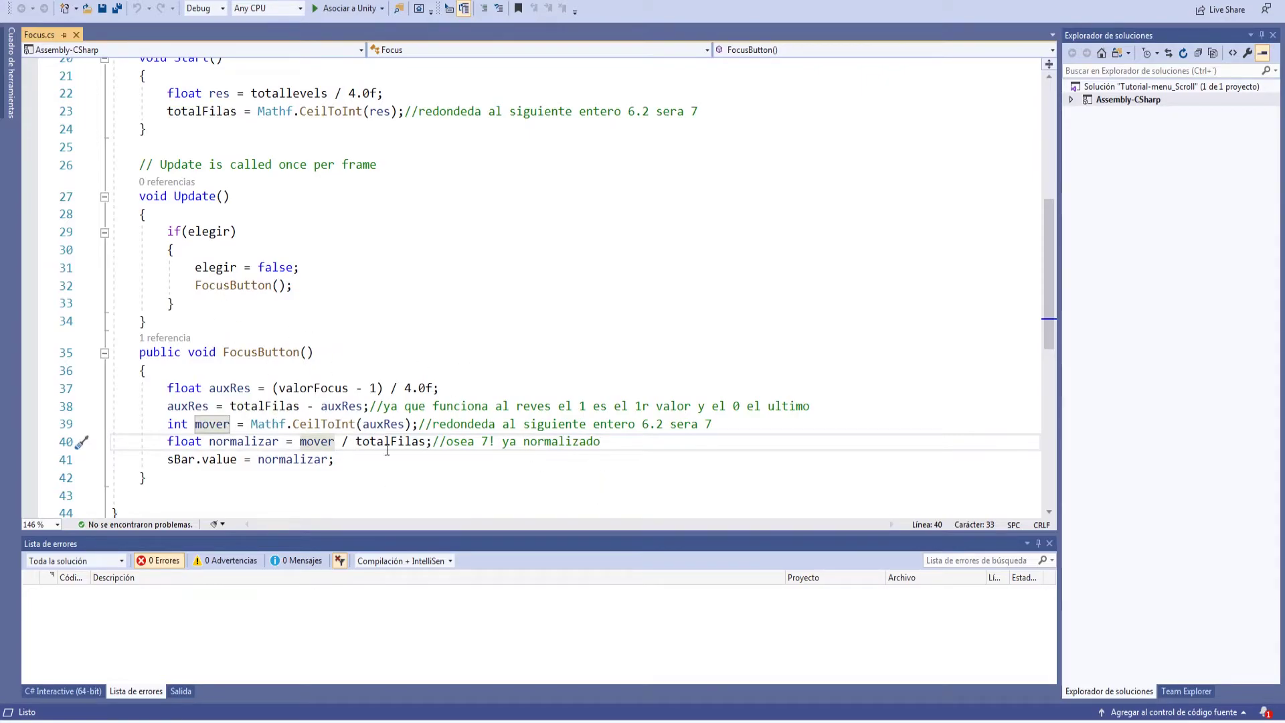
{"action": "left_click_drag", "start_coordinate": [401, 447], "coordinate": [335, 460]}
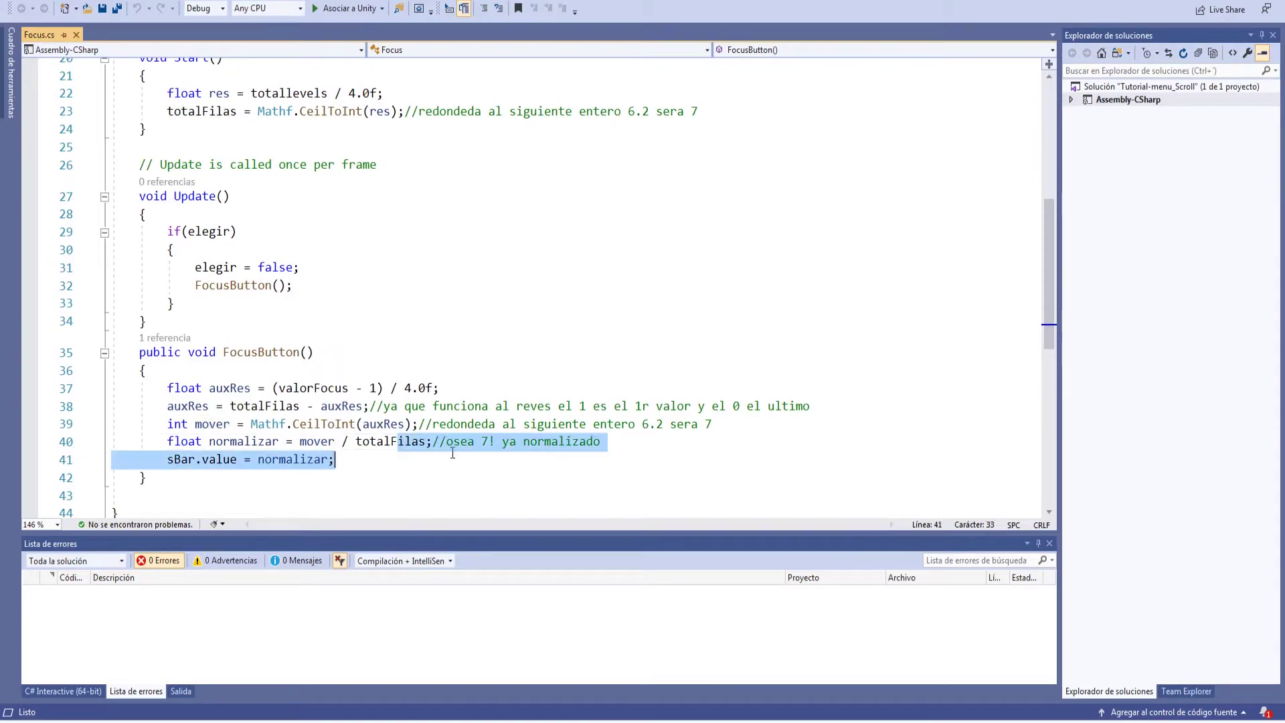
{"action": "left_click", "coordinate": [266, 443]}
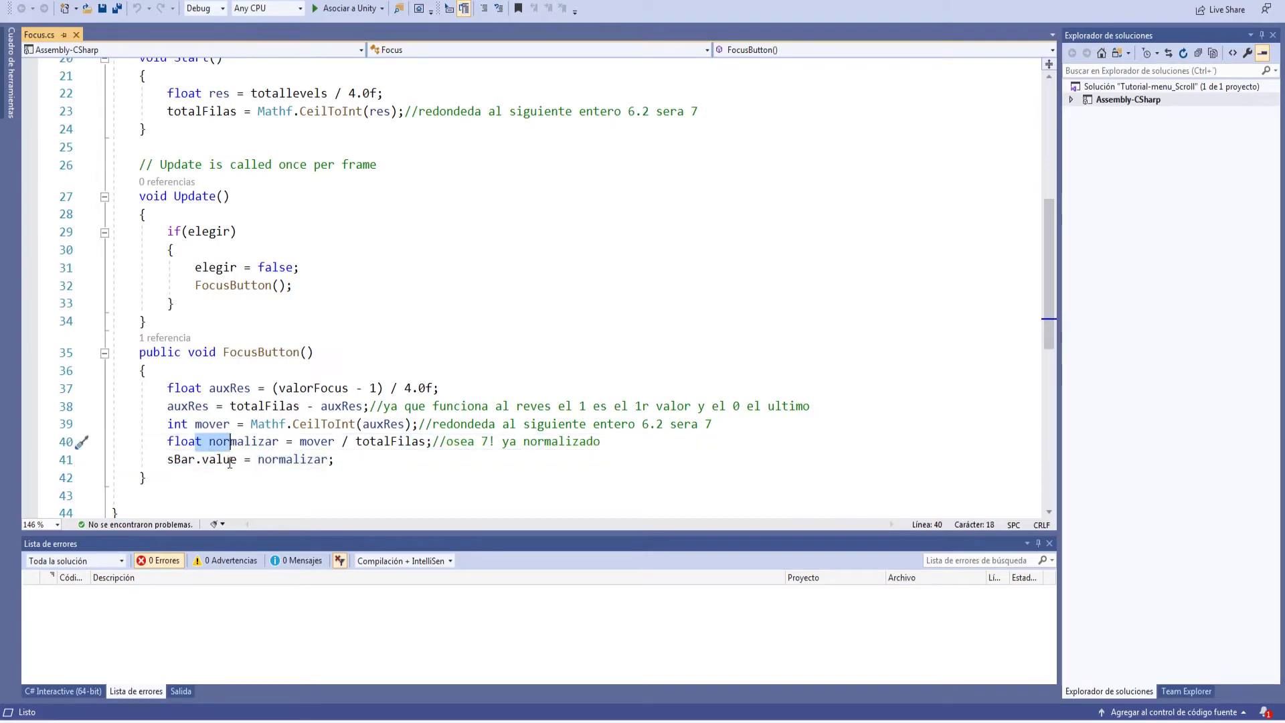
{"action": "left_click", "coordinate": [216, 459]}
{"action": "left_click_drag", "start_coordinate": [162, 462], "coordinate": [236, 466]}
Highlight the elegir declaration on line 15 and other code lines, then return to Unity.
{"action": "scroll", "coordinate": [248, 334], "scroll_direction": "down", "scroll_amount": 1}
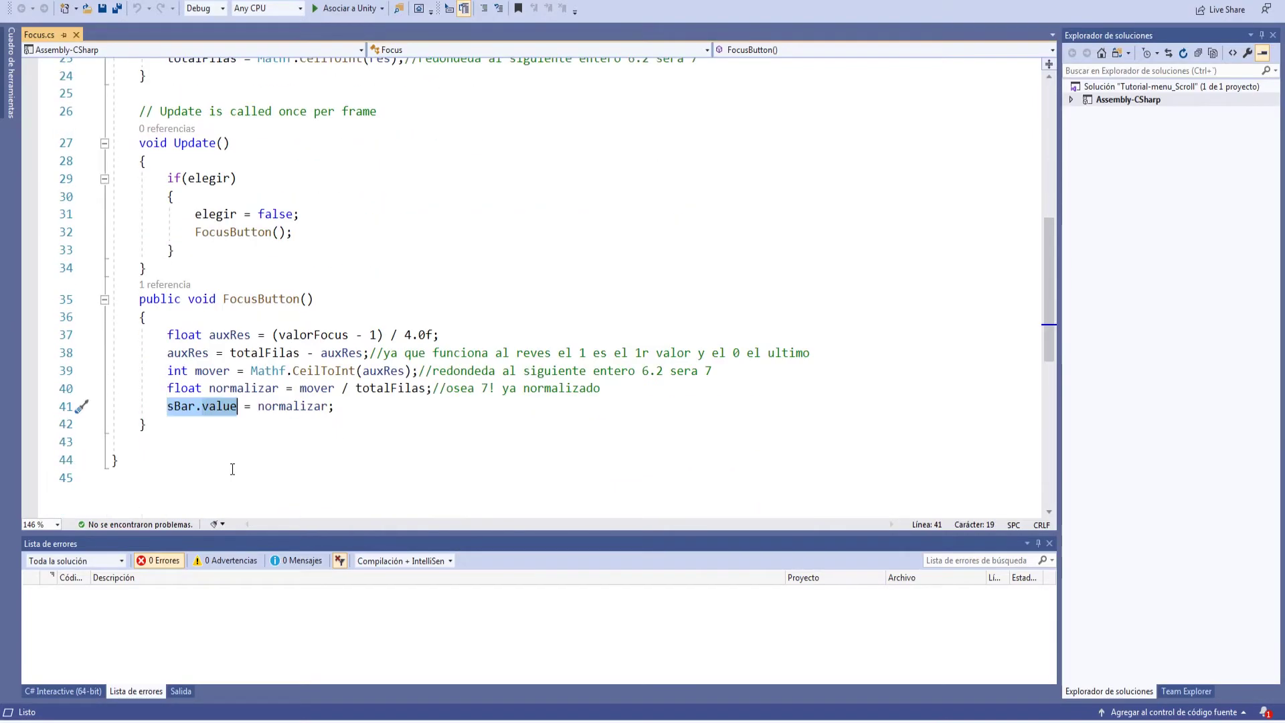
{"action": "scroll", "coordinate": [262, 203], "scroll_direction": "up", "scroll_amount": 1}
{"action": "scroll", "coordinate": [263, 202], "scroll_direction": "up", "scroll_amount": 3}
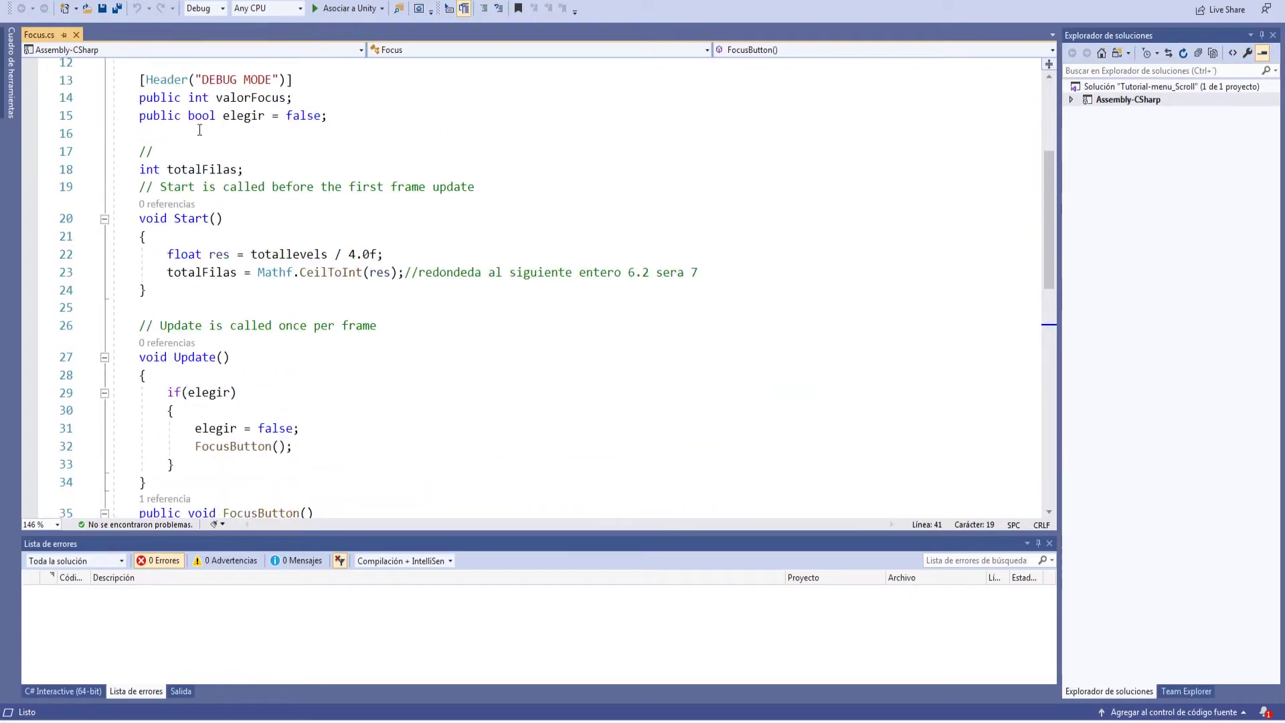
{"action": "left_click_drag", "start_coordinate": [188, 115], "coordinate": [238, 117]}
{"action": "scroll", "coordinate": [237, 126], "scroll_direction": "down", "scroll_amount": 1}
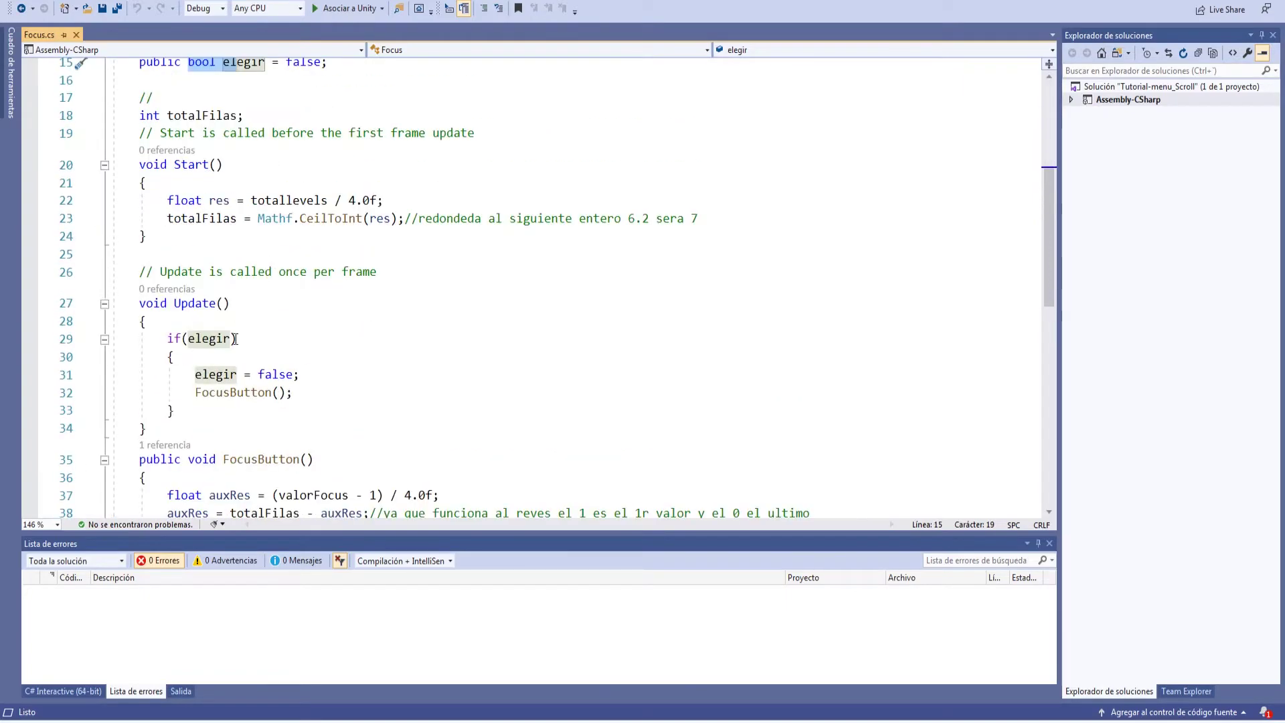
{"action": "left_click_drag", "start_coordinate": [210, 392], "coordinate": [331, 395]}
{"action": "scroll", "coordinate": [331, 396], "scroll_direction": "up", "scroll_amount": 1}
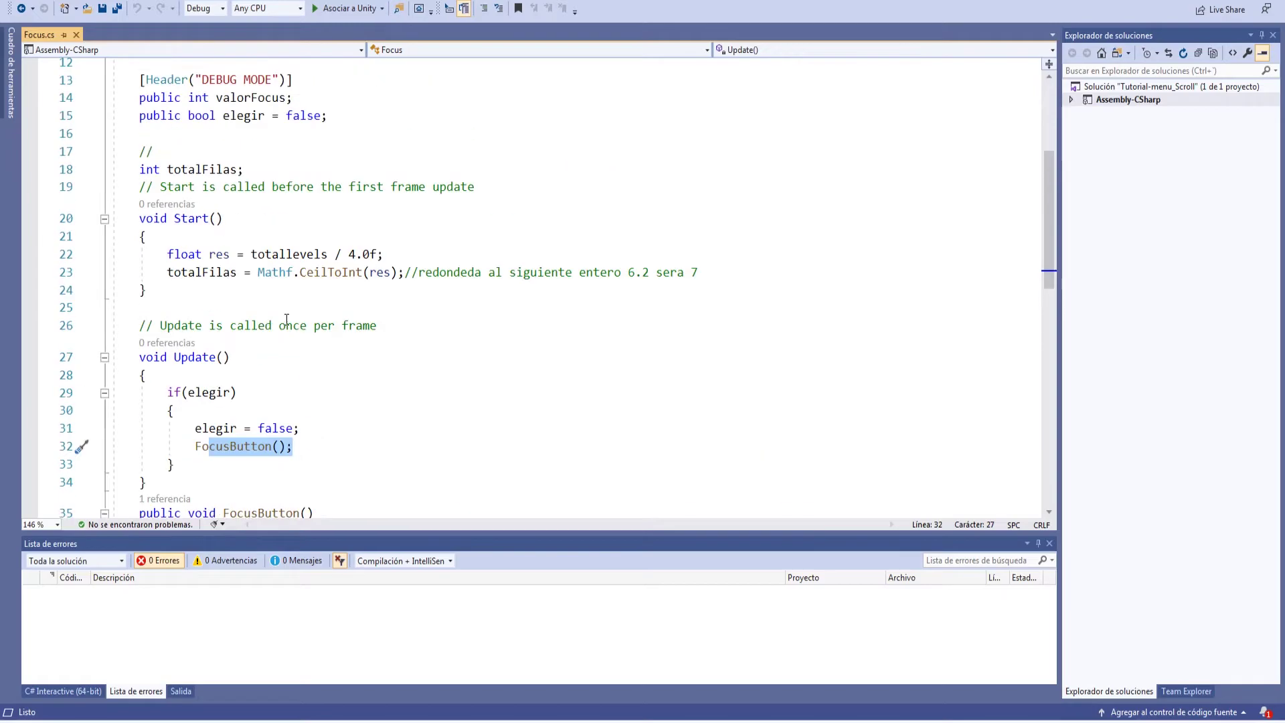
{"action": "left_click_drag", "start_coordinate": [223, 97], "coordinate": [294, 98]}
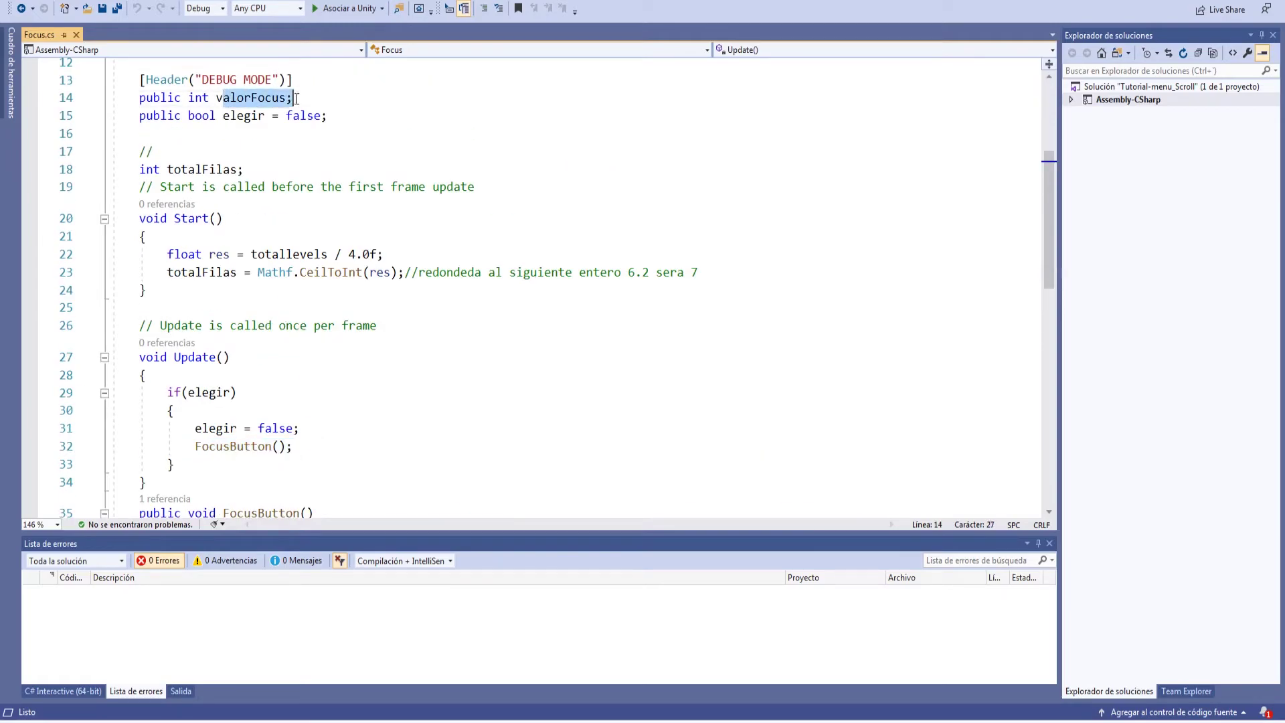
{"action": "left_click", "coordinate": [297, 542]}
{"action": "key", "text": "alt+Tab"}
Attach Focus to the Canvas, link Scrollbar as S Bar, set Totallevels to 24, and press Play.
{"action": "left_click", "coordinate": [937, 99]}
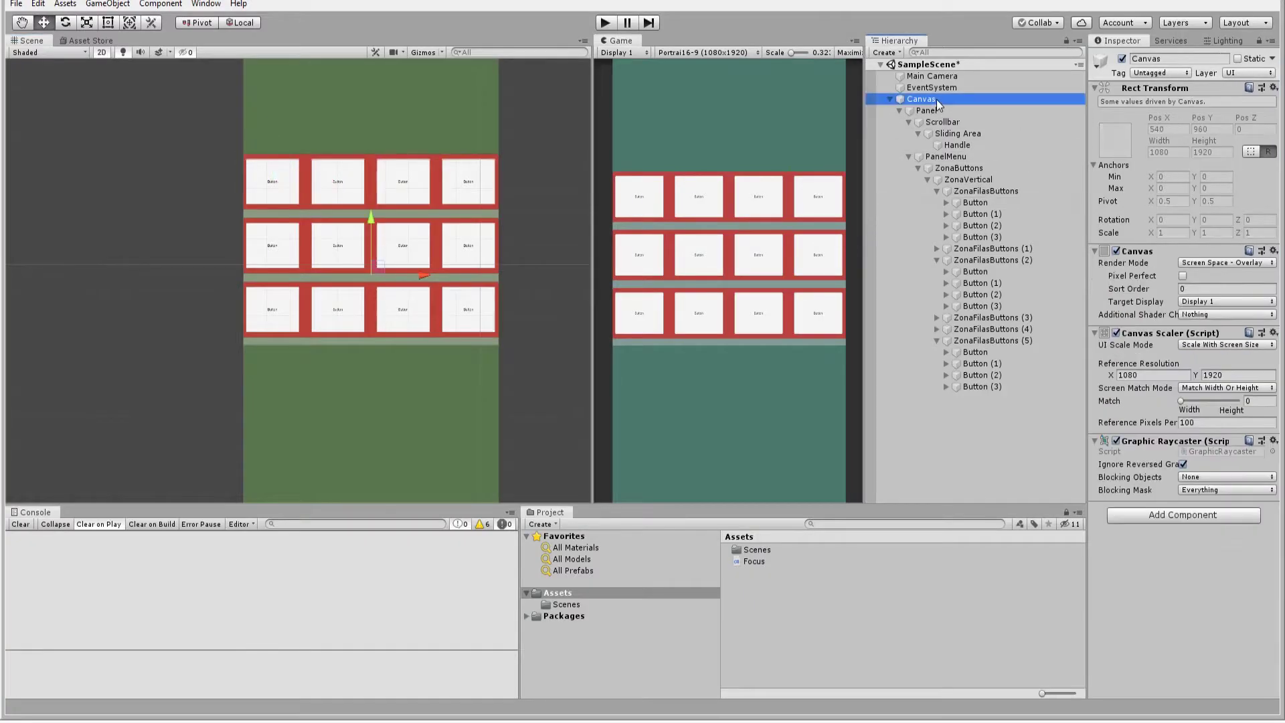
{"action": "left_click_drag", "start_coordinate": [753, 561], "coordinate": [1158, 543]}
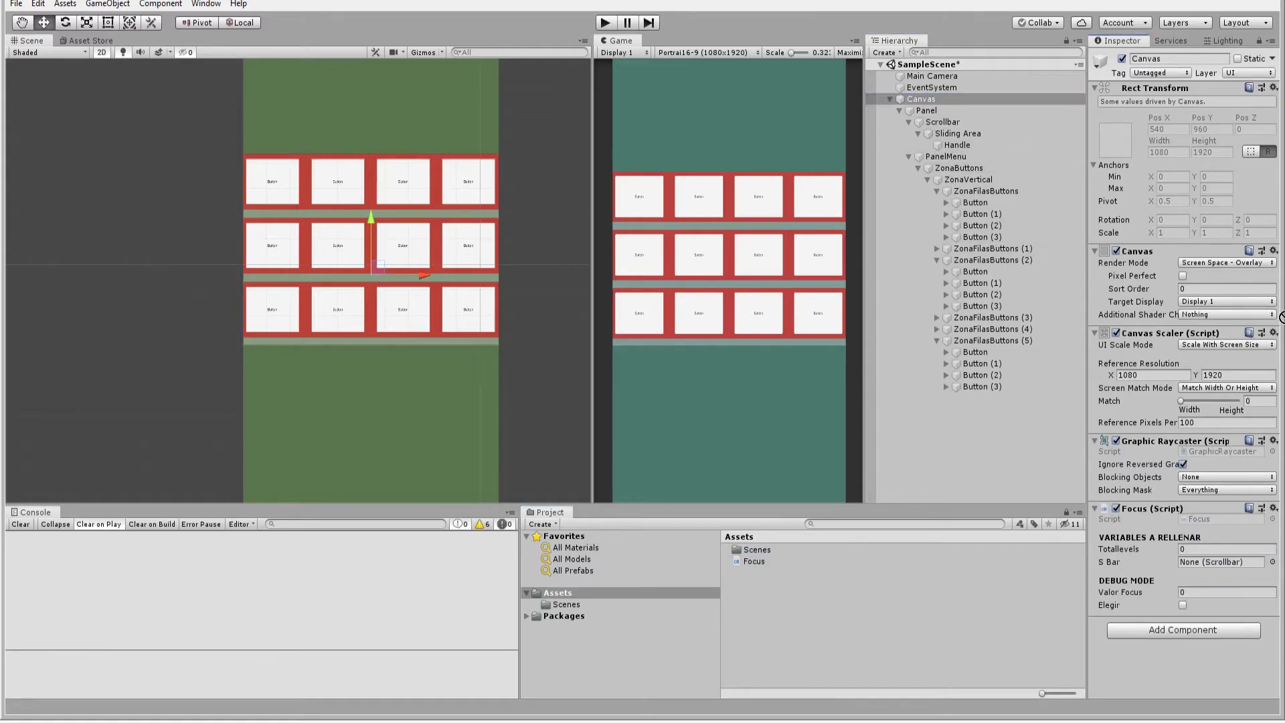
{"action": "left_click_drag", "start_coordinate": [942, 122], "coordinate": [1215, 562]}
{"action": "left_click", "coordinate": [986, 340]}
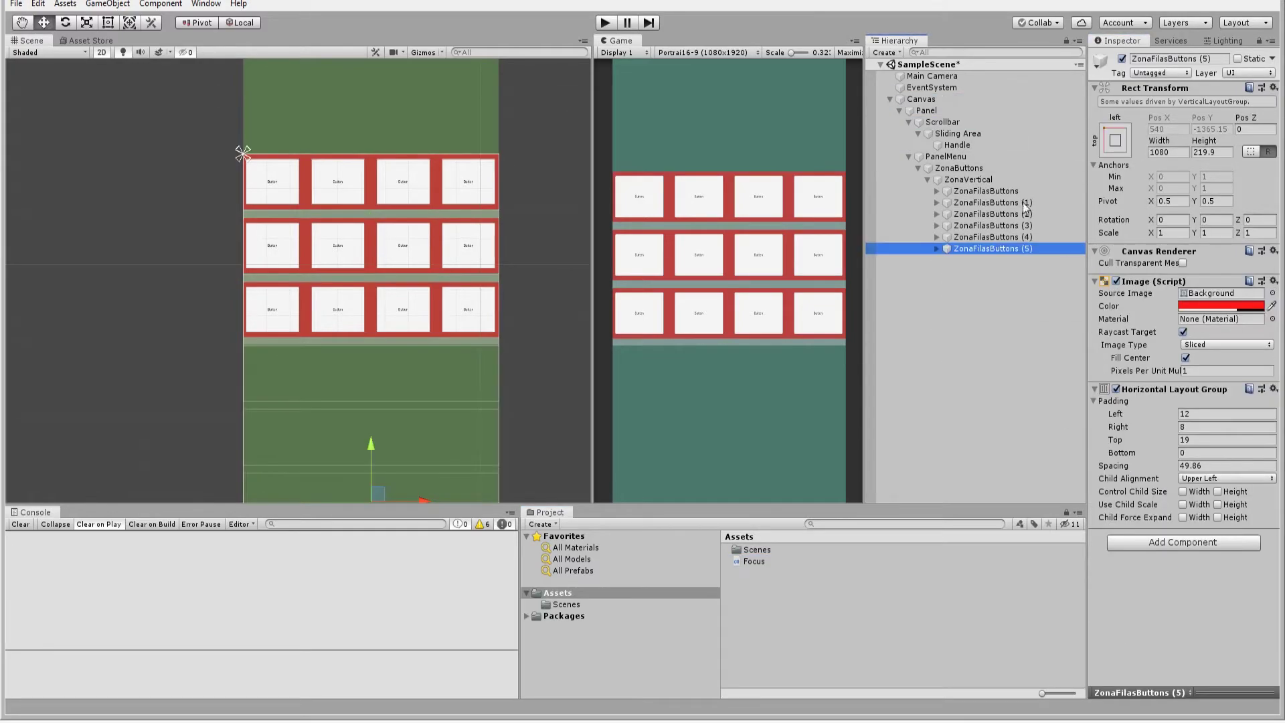
{"action": "left_click", "coordinate": [920, 99]}
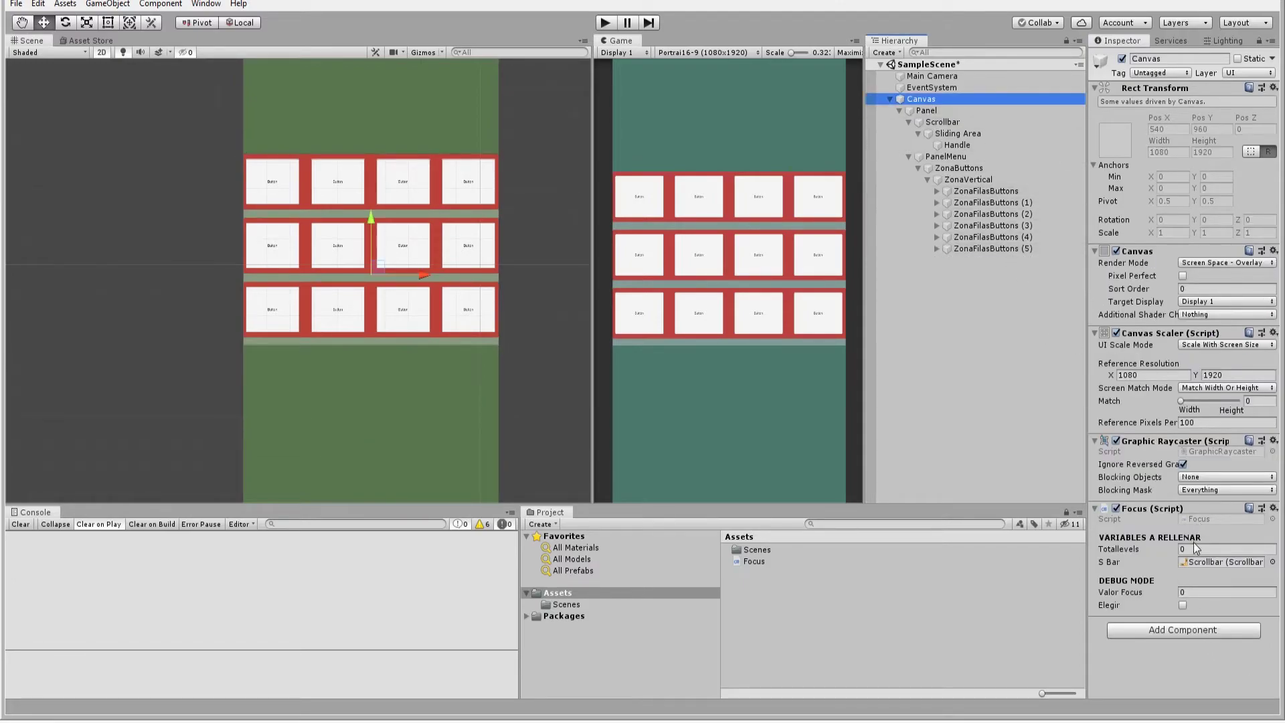
{"action": "left_click", "coordinate": [1194, 550]}
{"action": "type", "text": "24"}
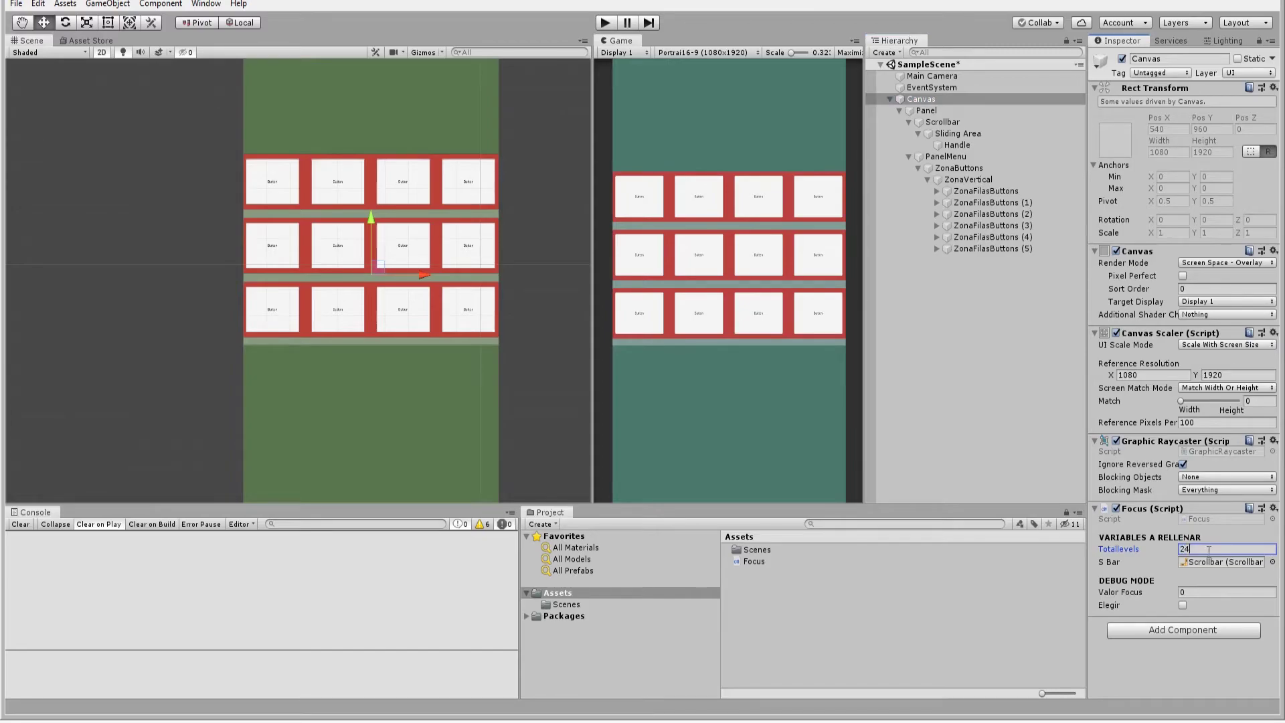
{"action": "left_click", "coordinate": [605, 22]}
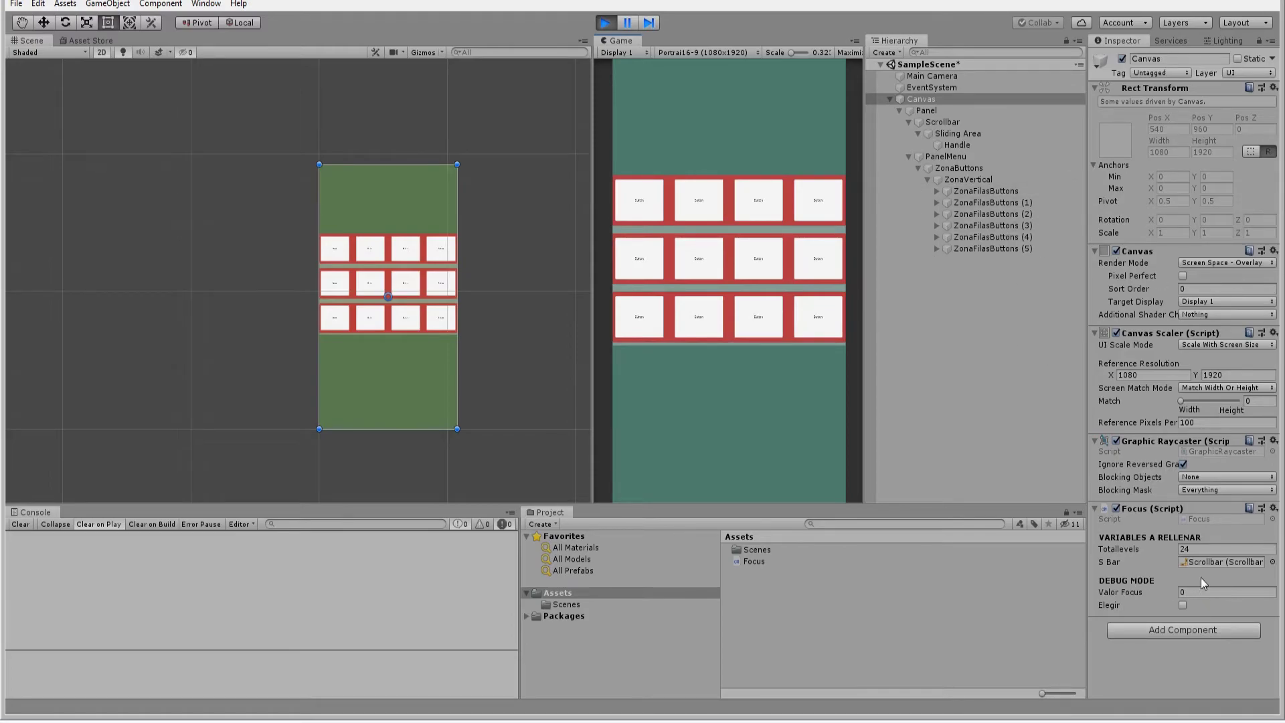
Focus on level 20 with Elegir, then lower ZonaButtons' top edge to -735.
{"action": "left_click", "coordinate": [1214, 593]}
{"action": "type", "text": "20"}
{"action": "left_click", "coordinate": [1183, 605]}
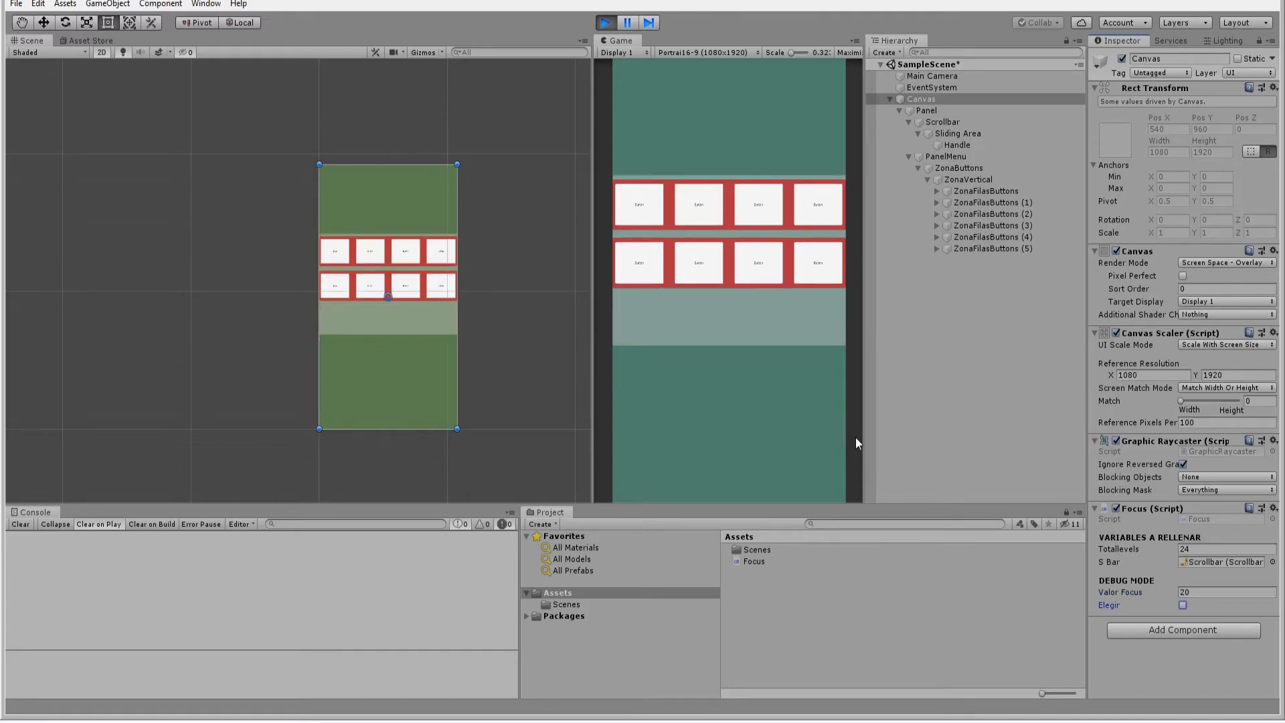
{"action": "left_click", "coordinate": [733, 239]}
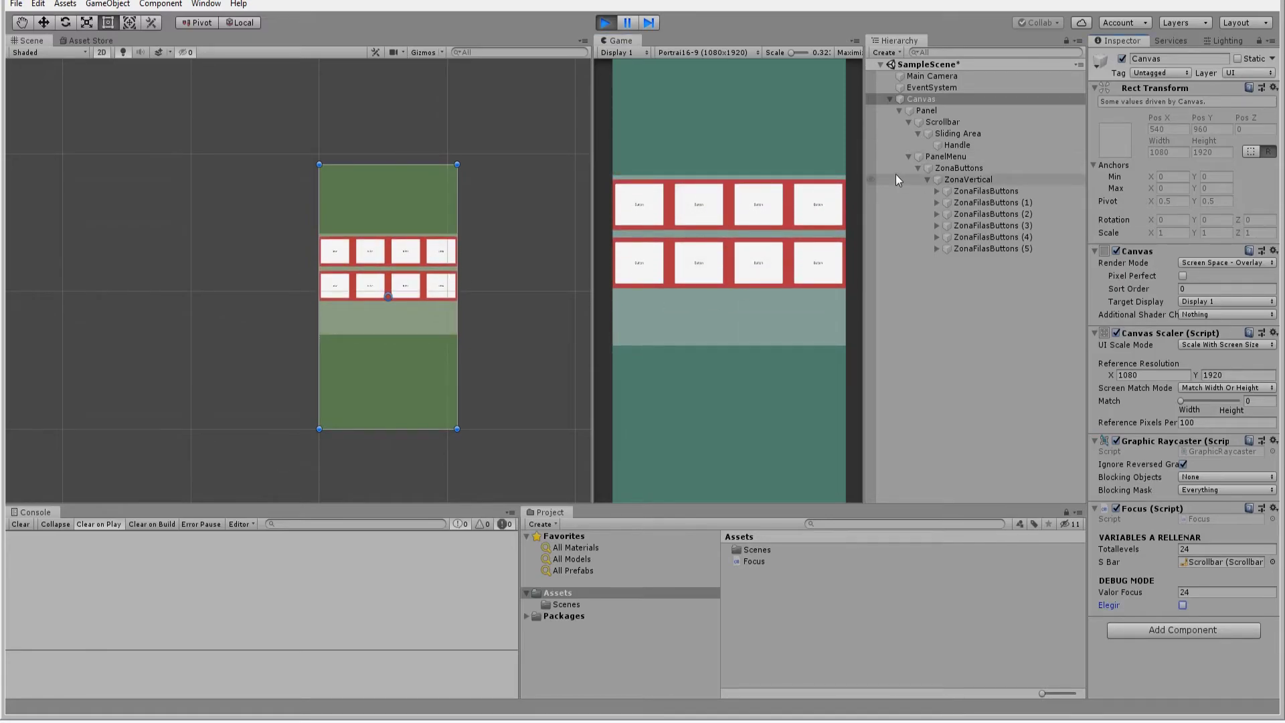
{"action": "left_click", "coordinate": [984, 158]}
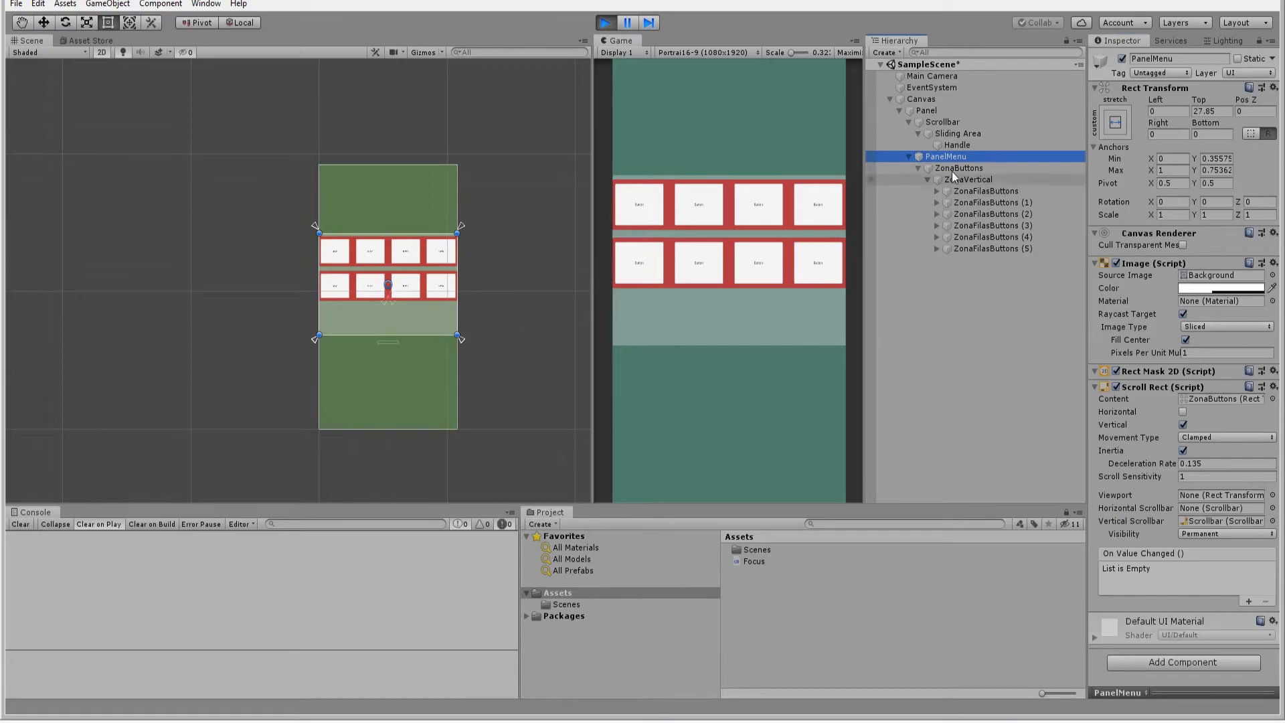
{"action": "left_click", "coordinate": [951, 168]}
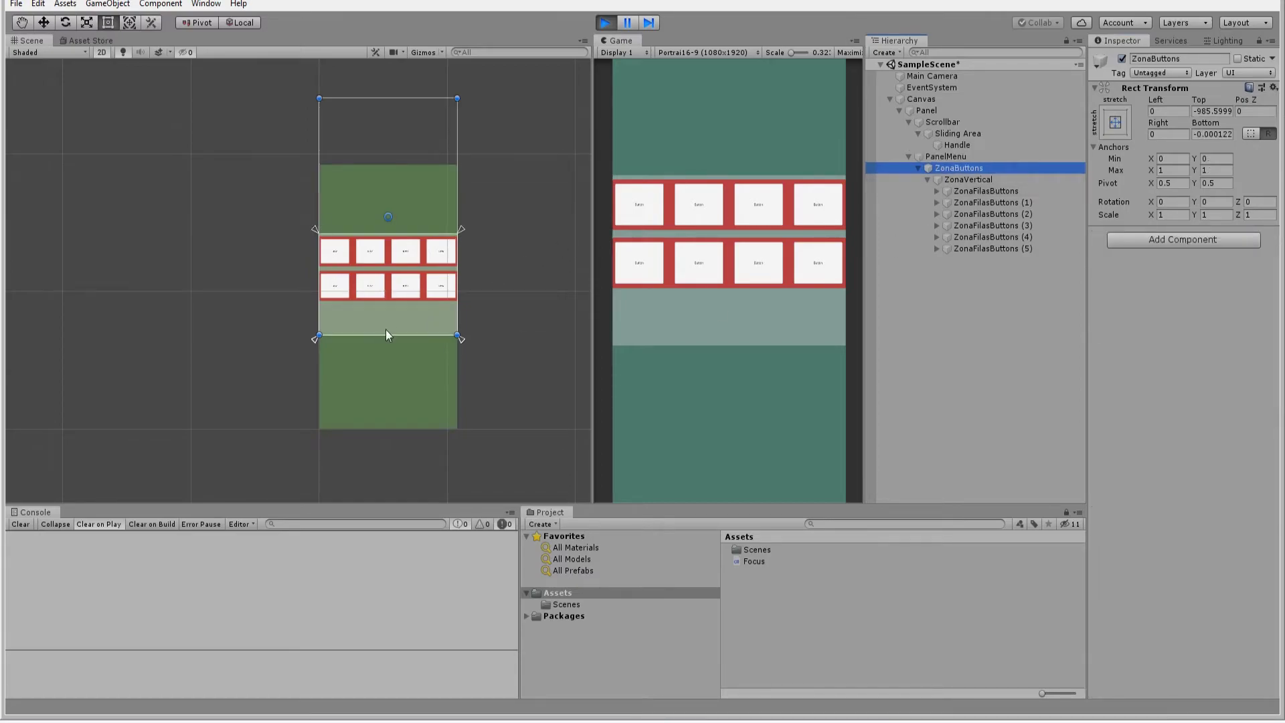
{"action": "left_click_drag", "start_coordinate": [386, 335], "coordinate": [412, 306]}
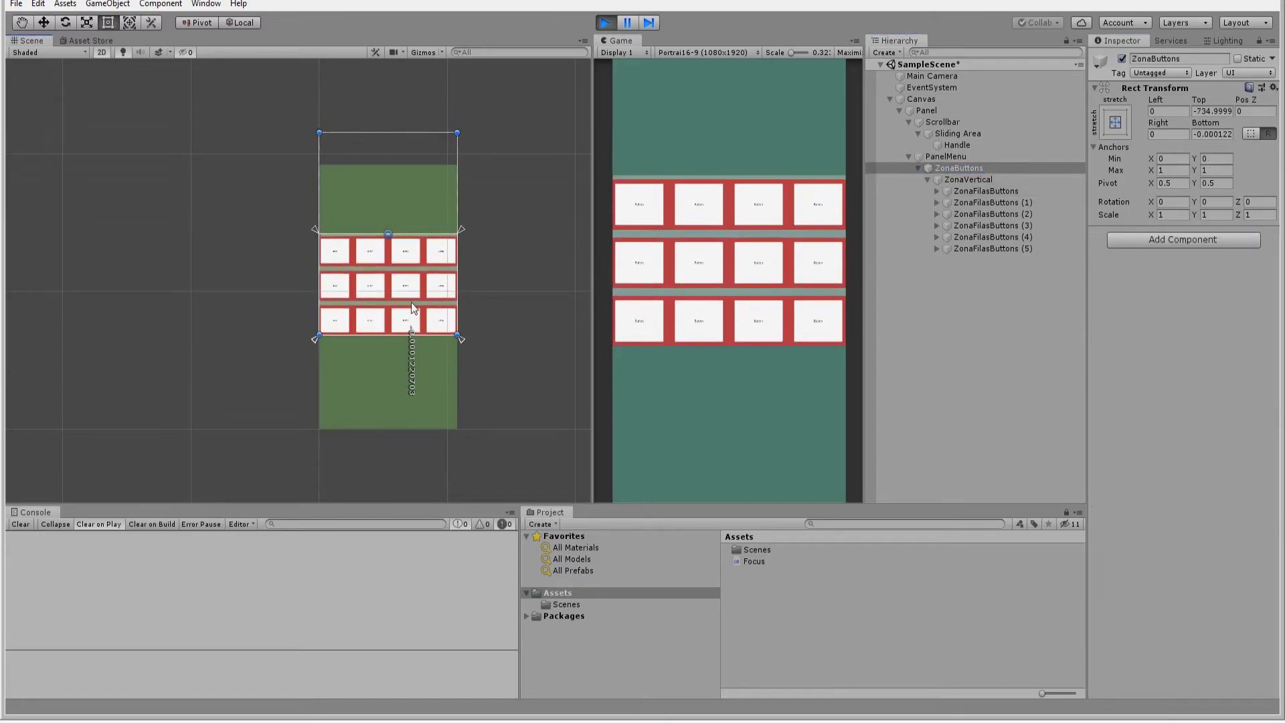
Reset Valor Focus to 0 on the Canvas Focus script and check the first button row.
{"action": "left_click", "coordinate": [921, 99]}
{"action": "left_click", "coordinate": [1207, 589]}
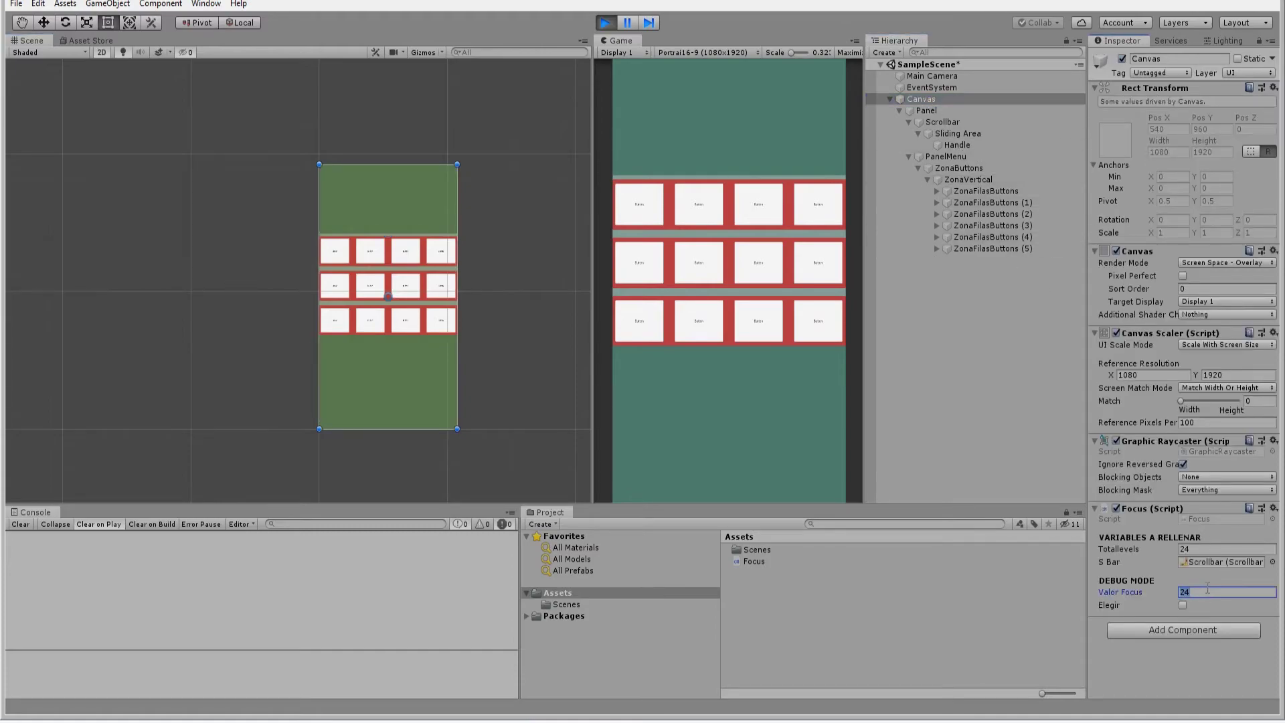
{"action": "key", "text": "Return"}
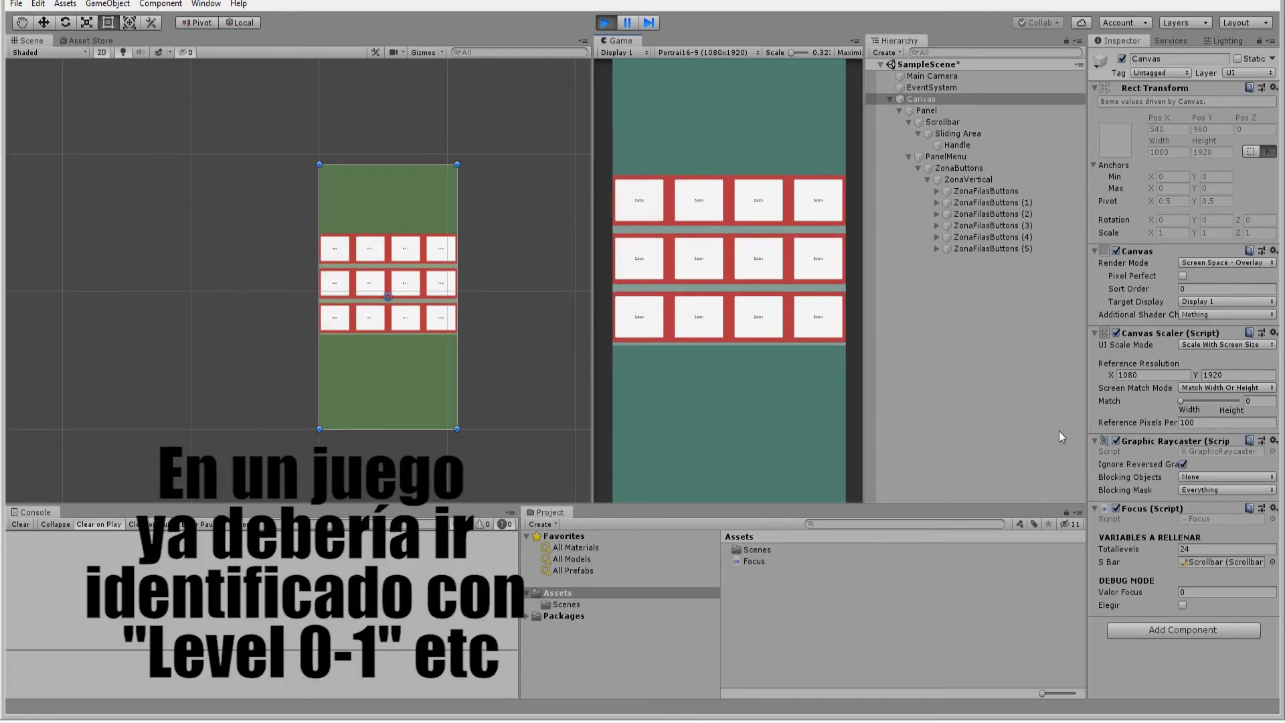
{"action": "scroll", "coordinate": [699, 274], "scroll_direction": "up", "scroll_amount": 1}
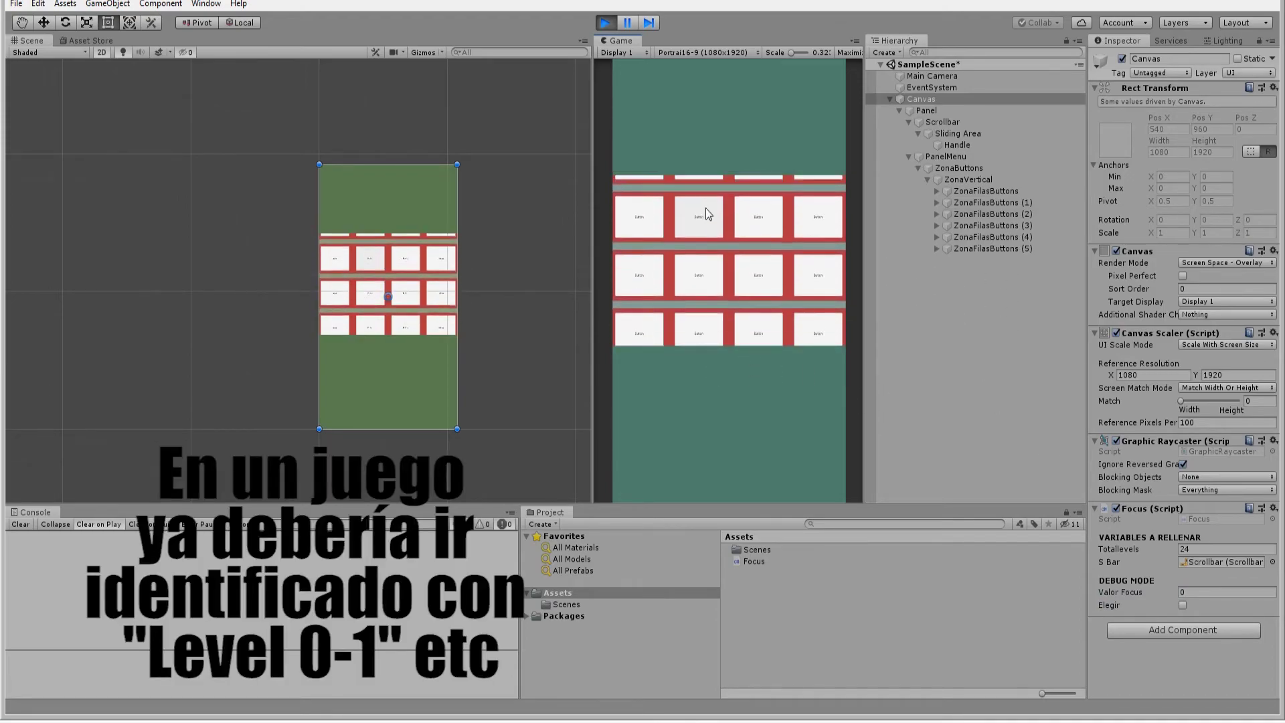
{"action": "left_click", "coordinate": [982, 192]}
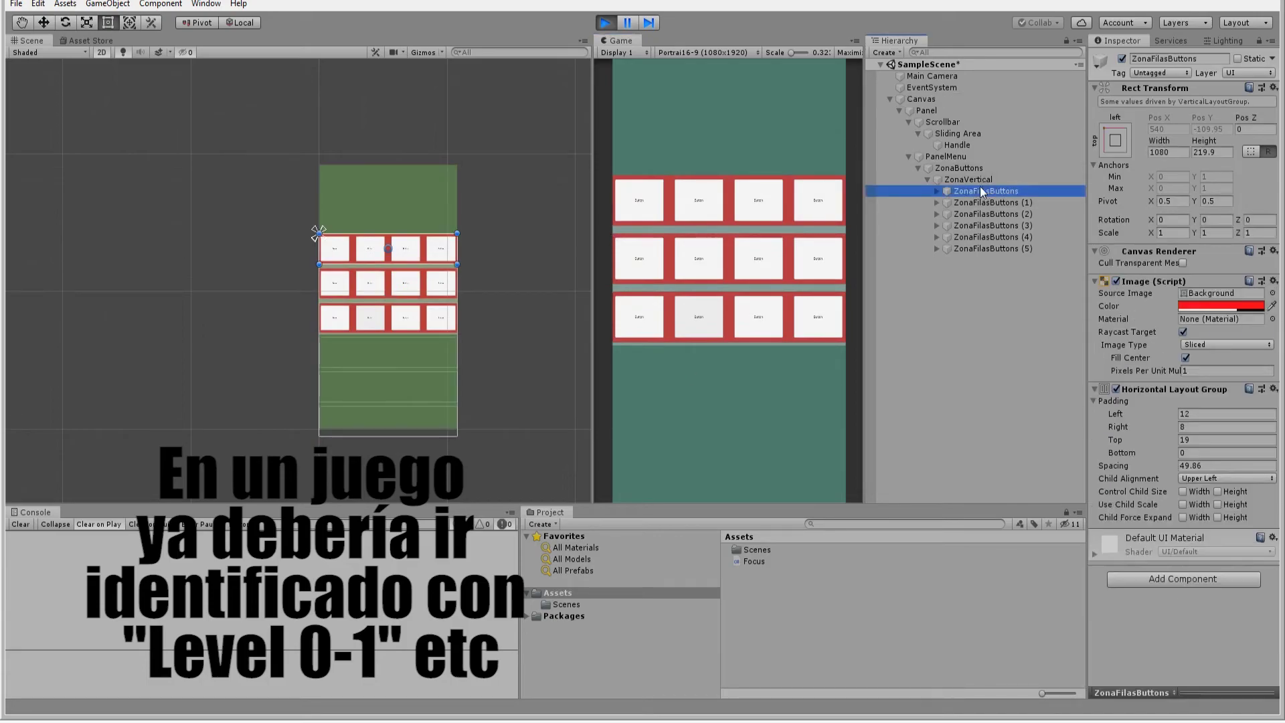
{"action": "left_click", "coordinate": [920, 99]}
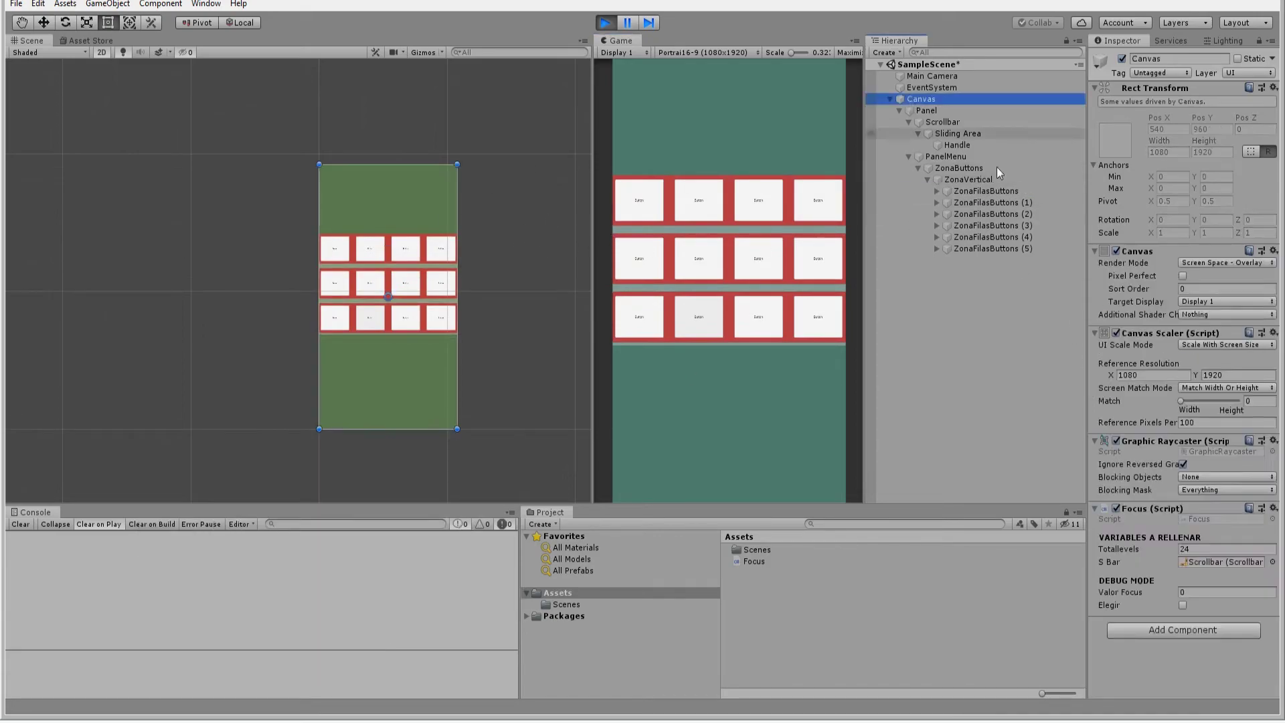
Test focusing level 20, then stretch ZonaButtons' bottom edge down to -626.45.
{"action": "left_click", "coordinate": [1199, 591]}
{"action": "type", "text": "20"}
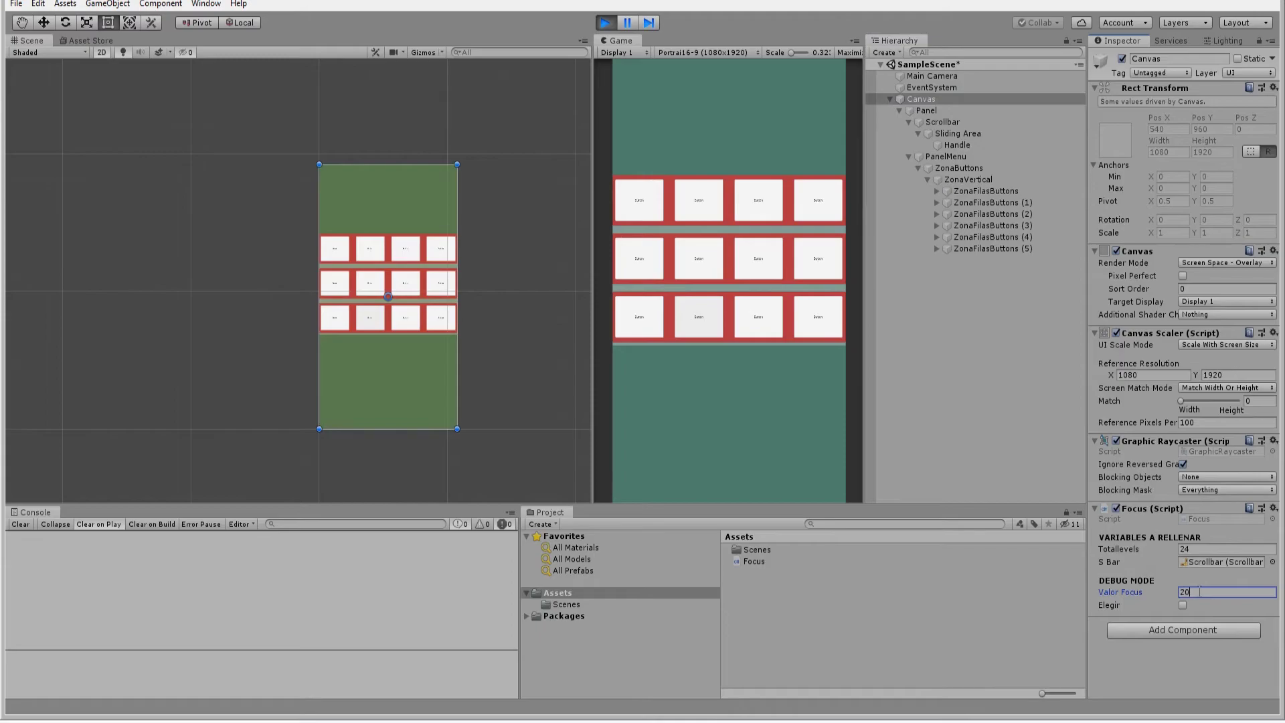
{"action": "left_click", "coordinate": [1182, 605]}
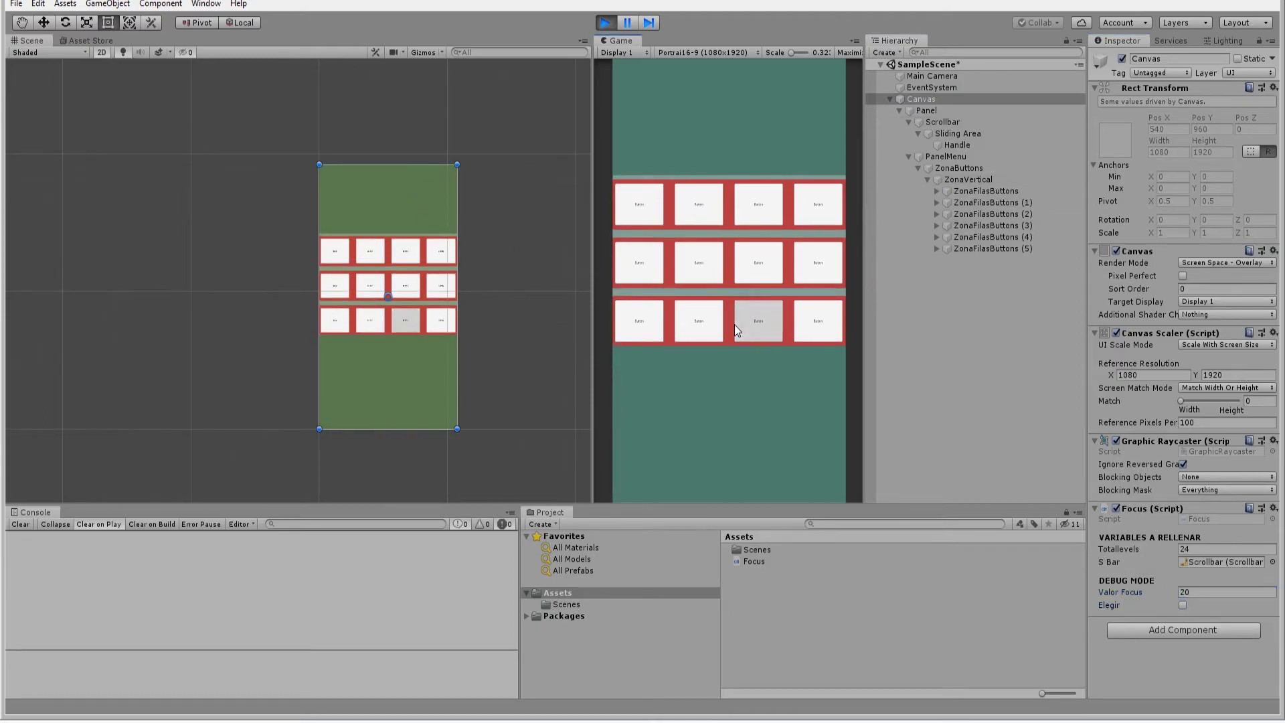
{"action": "left_click", "coordinate": [729, 251]}
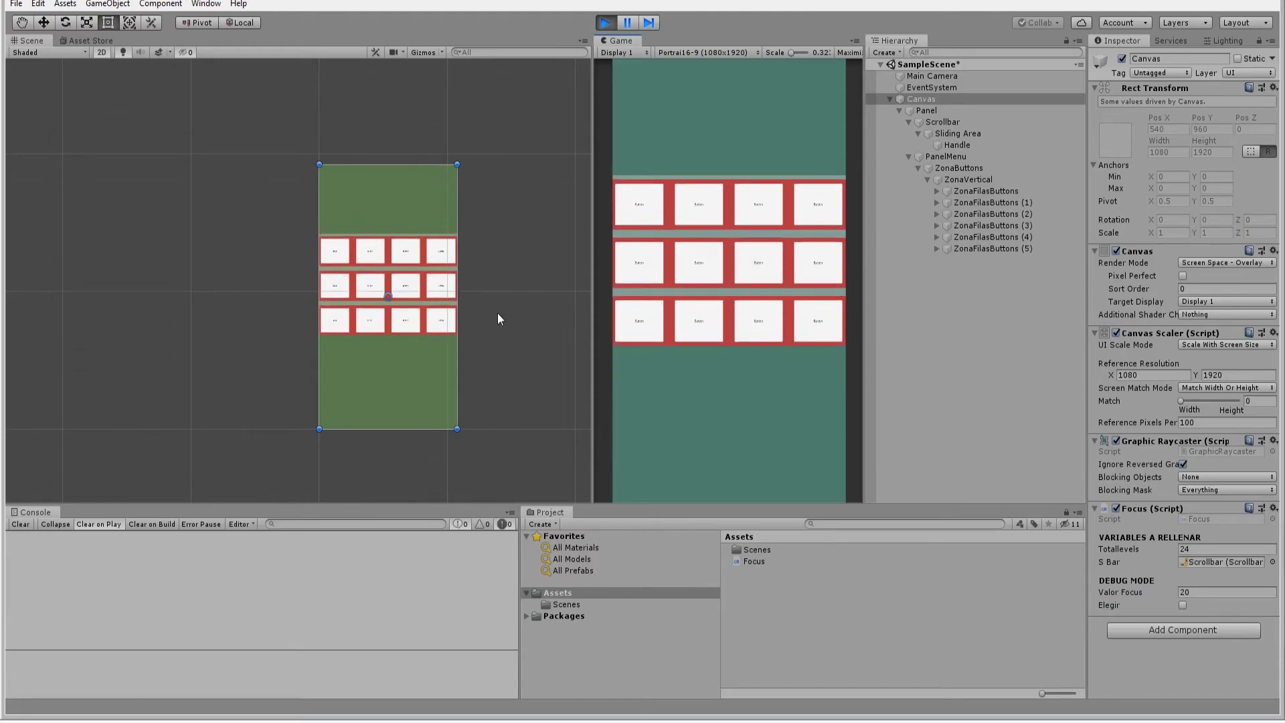
{"action": "left_click", "coordinate": [441, 323]}
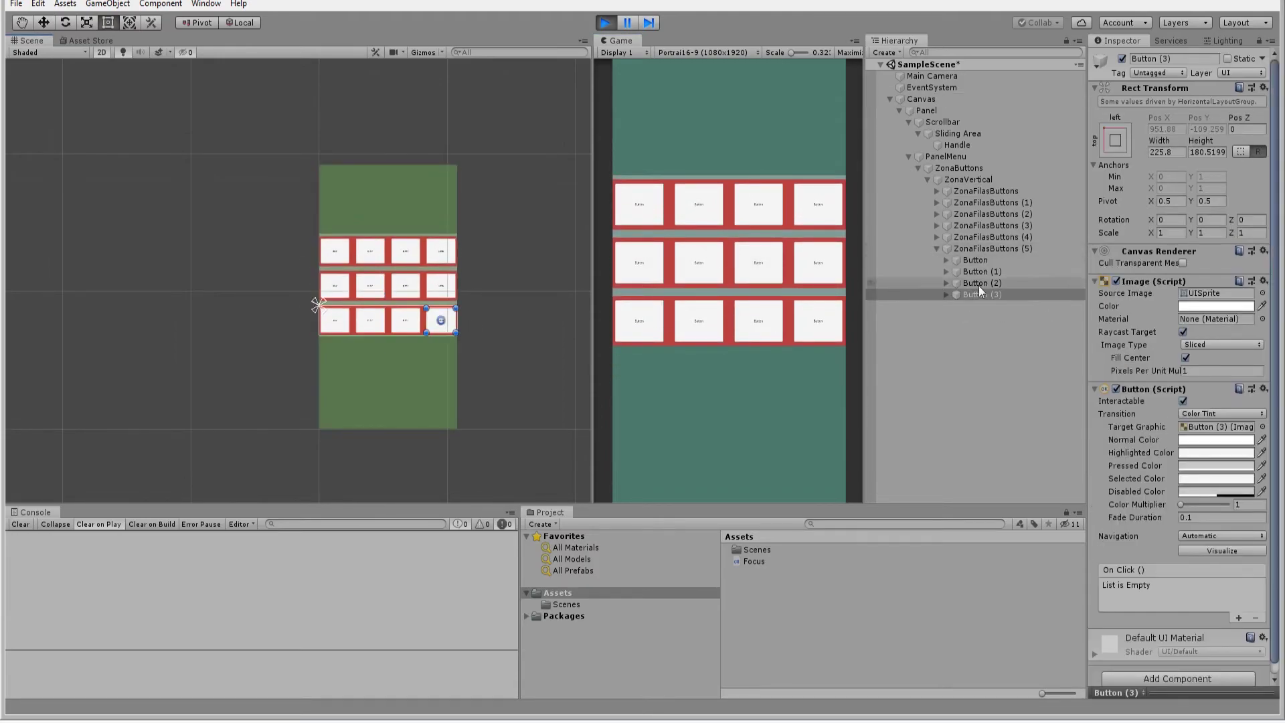
{"action": "left_click", "coordinate": [1018, 251]}
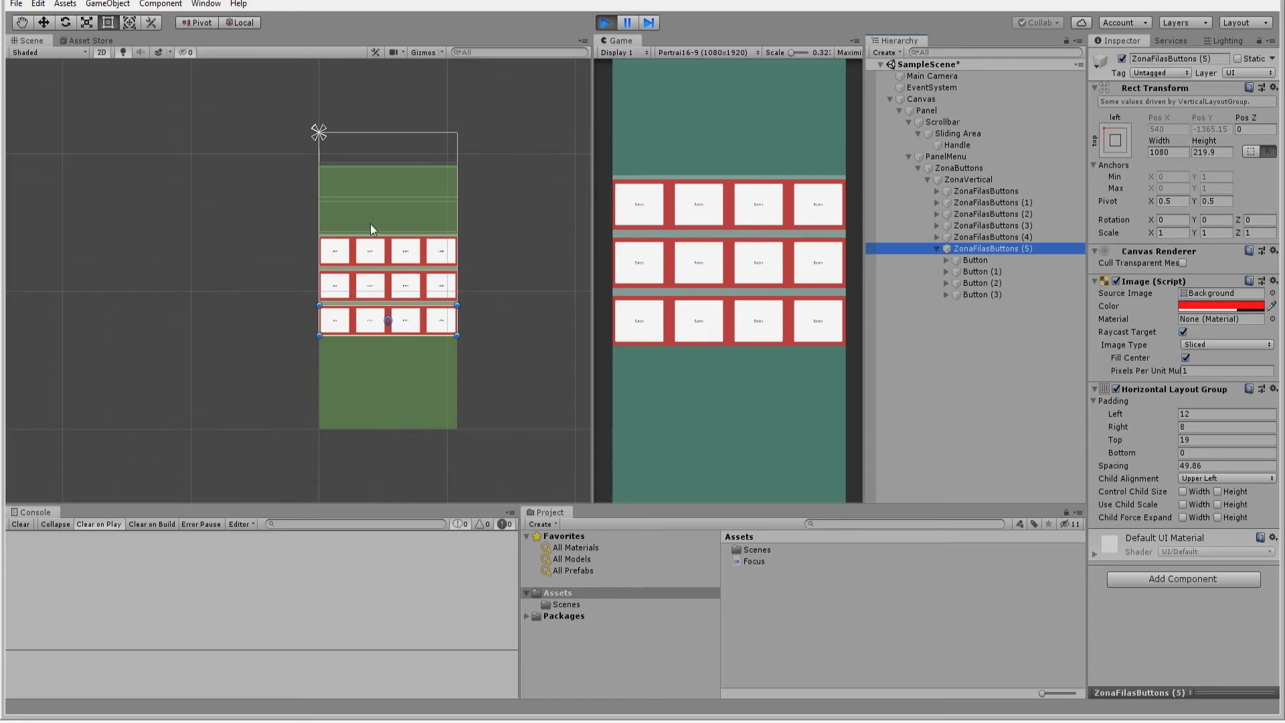
{"action": "left_click", "coordinate": [937, 158]}
{"action": "left_click", "coordinate": [943, 169]}
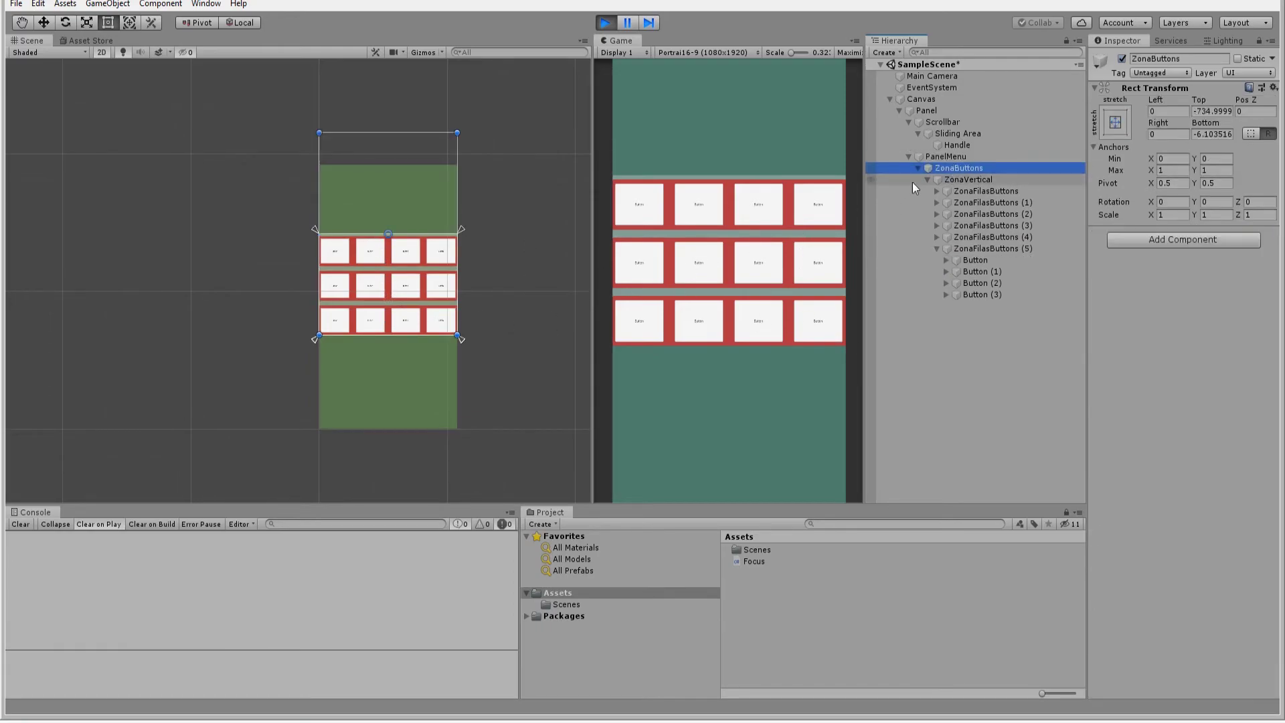
{"action": "left_click_drag", "start_coordinate": [438, 337], "coordinate": [458, 423]}
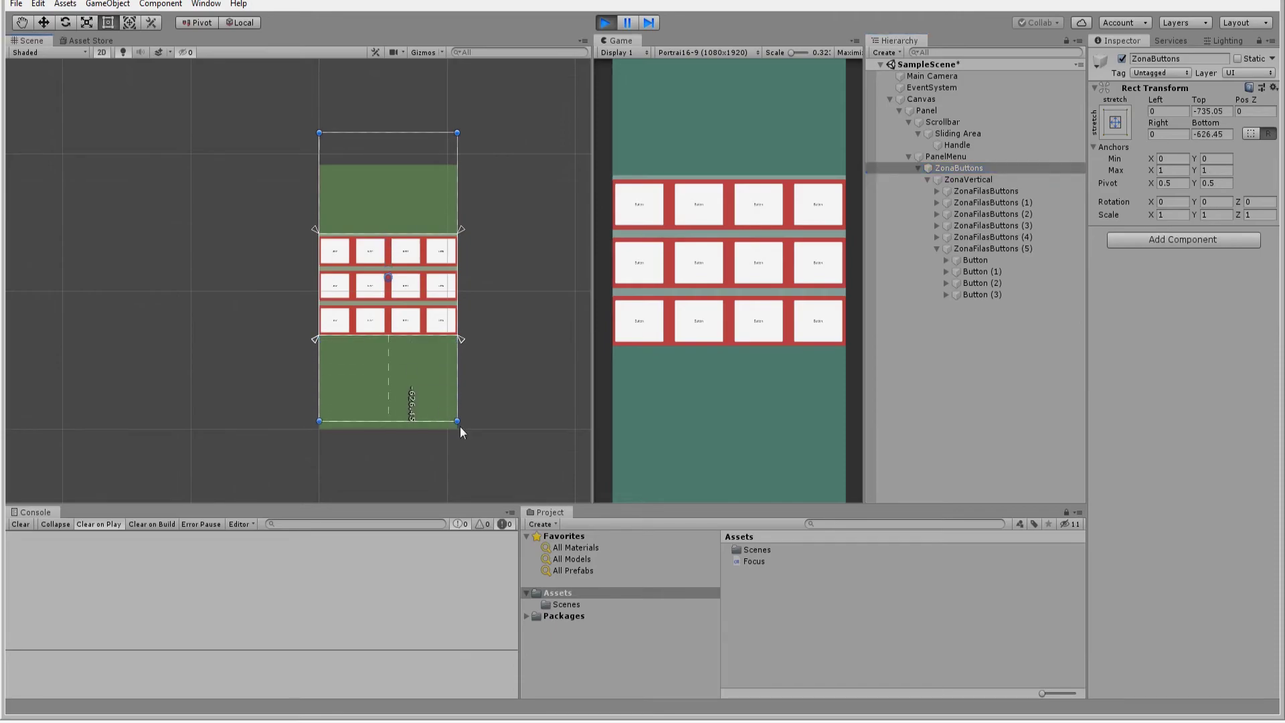
Test focusing level 24, then set Valor Focus back to 0.
{"action": "left_click", "coordinate": [921, 99]}
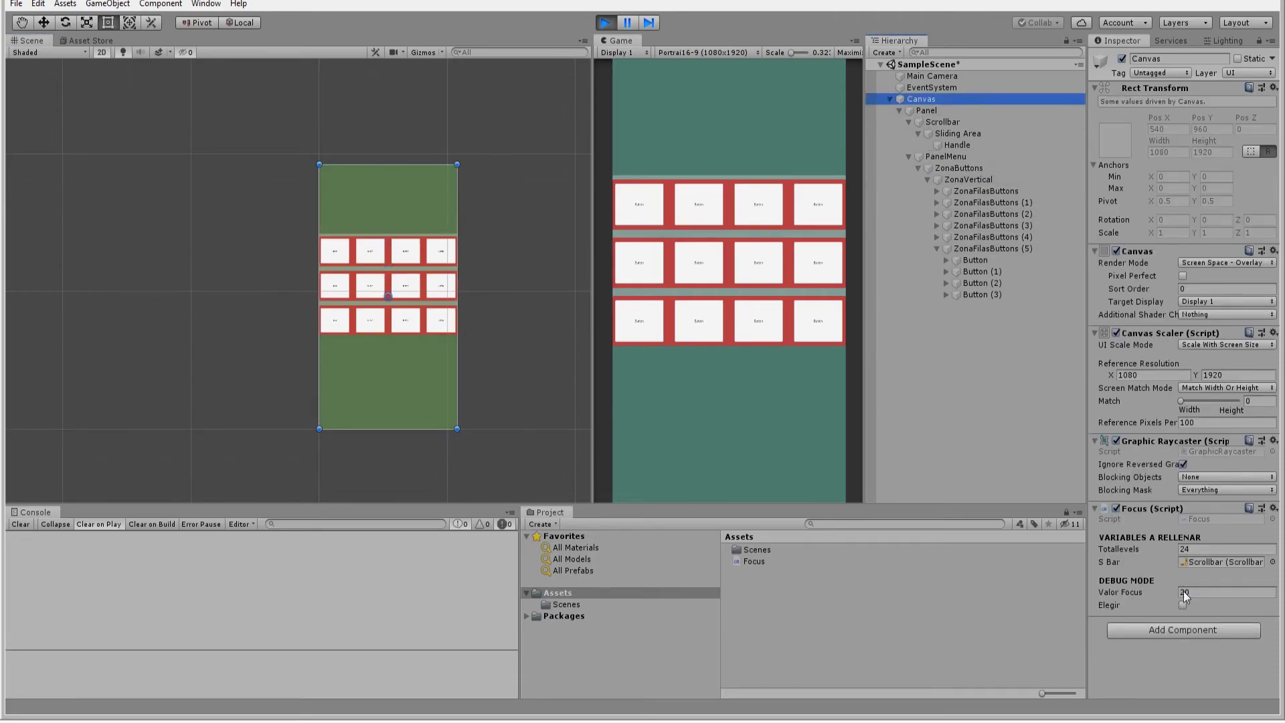
{"action": "left_click", "coordinate": [1184, 592]}
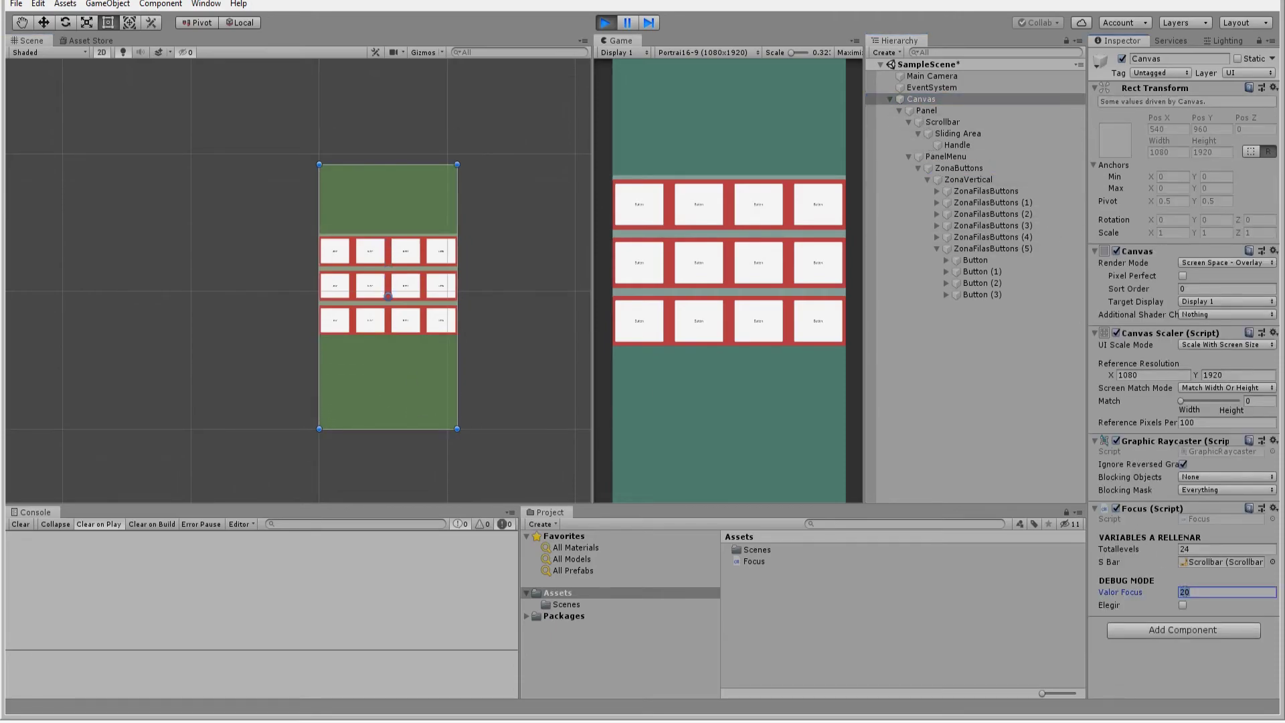
{"action": "left_click", "coordinate": [1182, 605]}
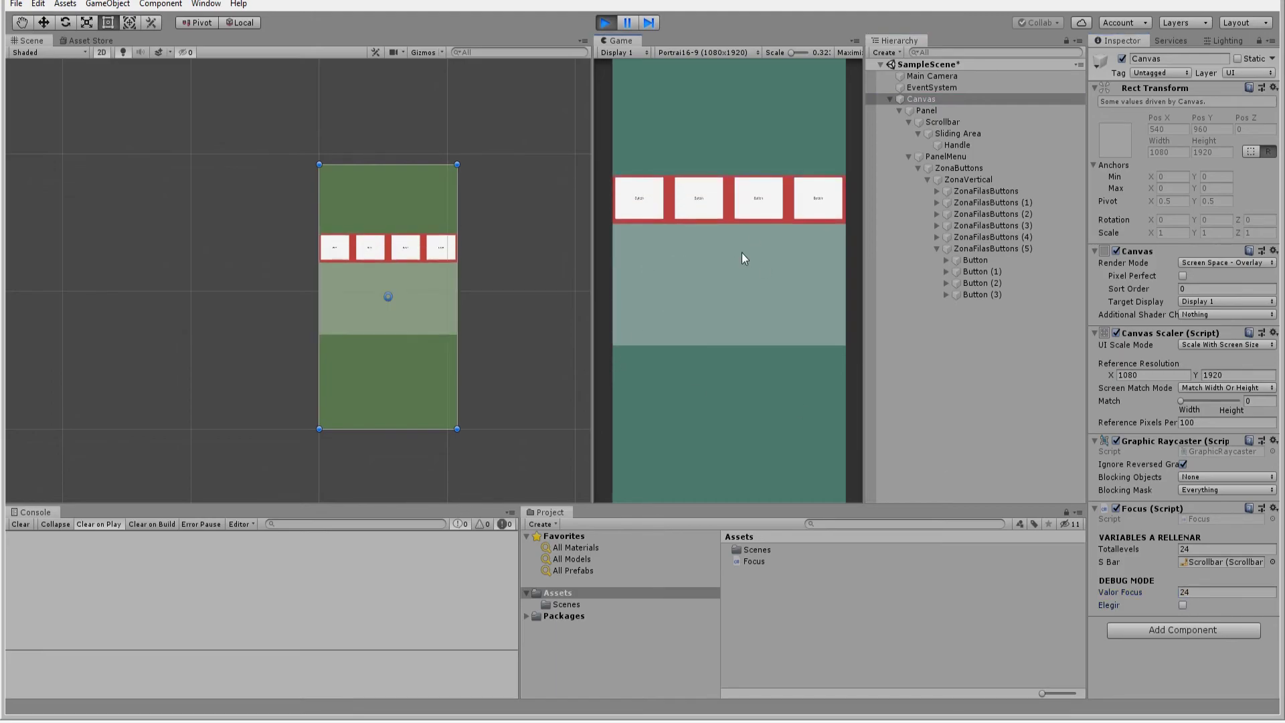
{"action": "left_click", "coordinate": [692, 267]}
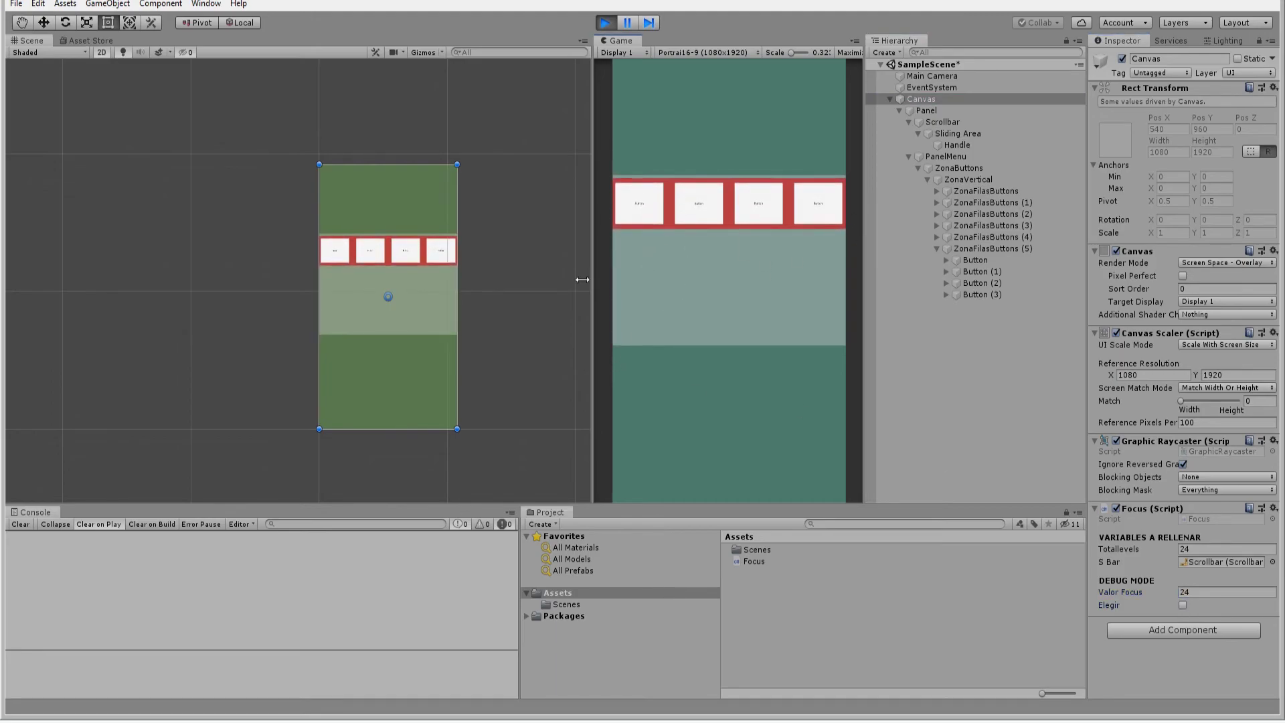
{"action": "left_click", "coordinate": [1196, 592]}
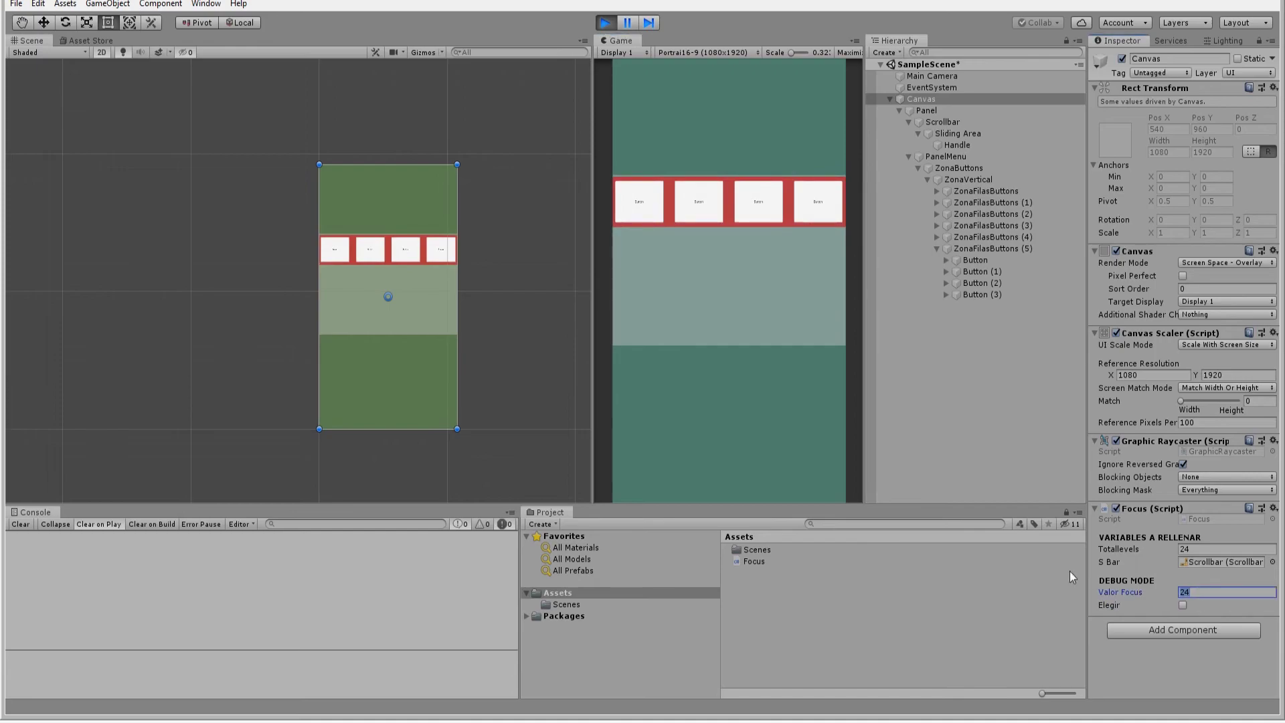
{"action": "type", "text": "0"}
{"action": "key", "text": "Return"}
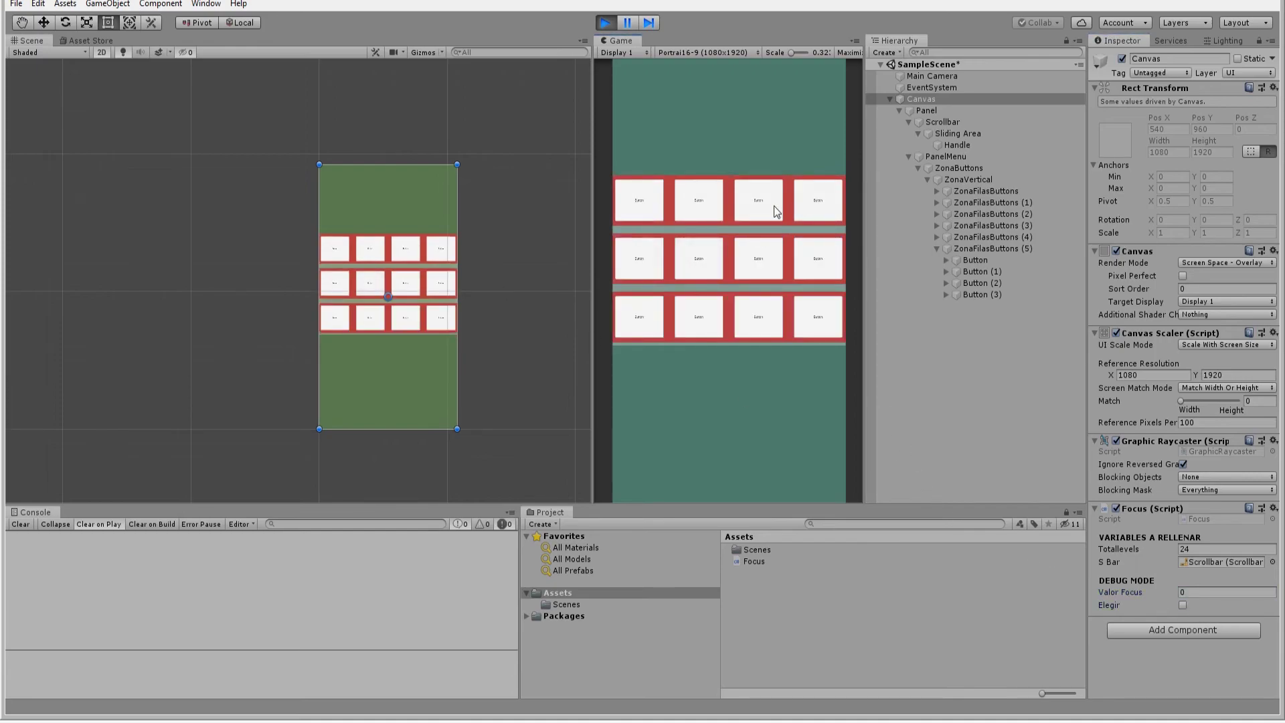
Select ZonaFilasButtons (1) to view its red background and 49.86 Horizontal Layout spacing.
{"action": "scroll", "coordinate": [718, 234], "scroll_direction": "down", "scroll_amount": 2}
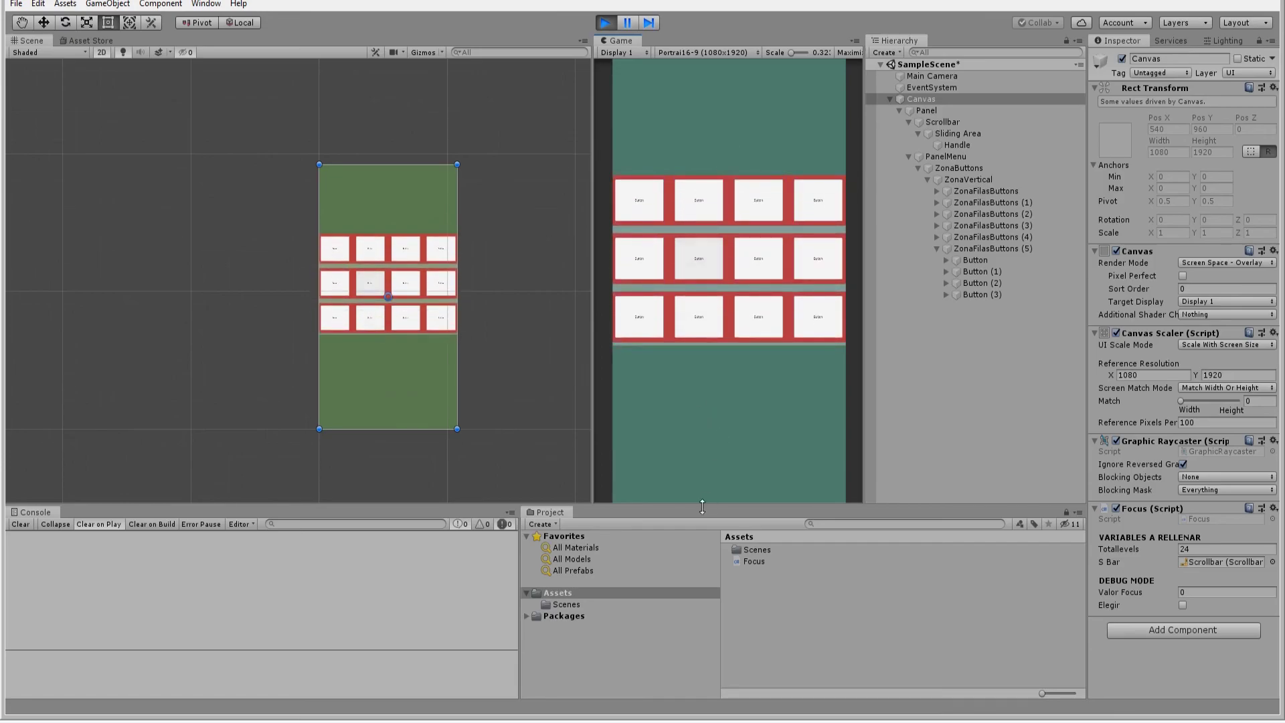
{"action": "left_click", "coordinate": [318, 173]}
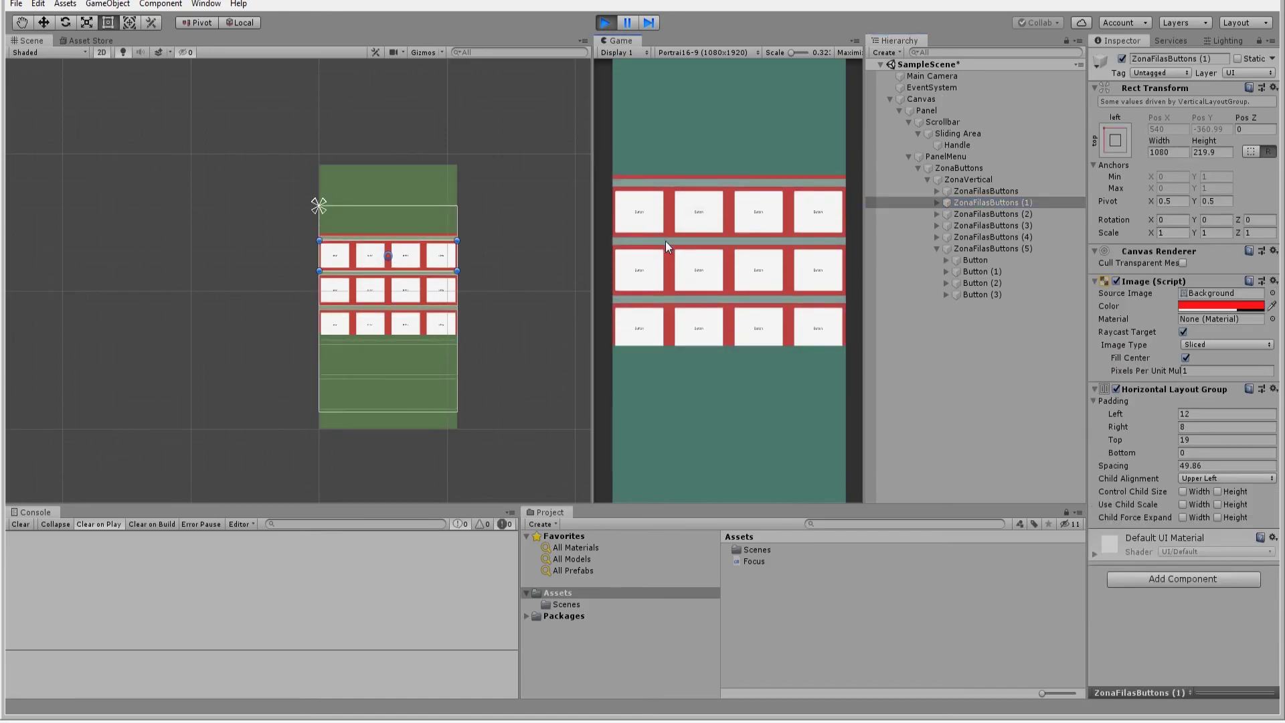